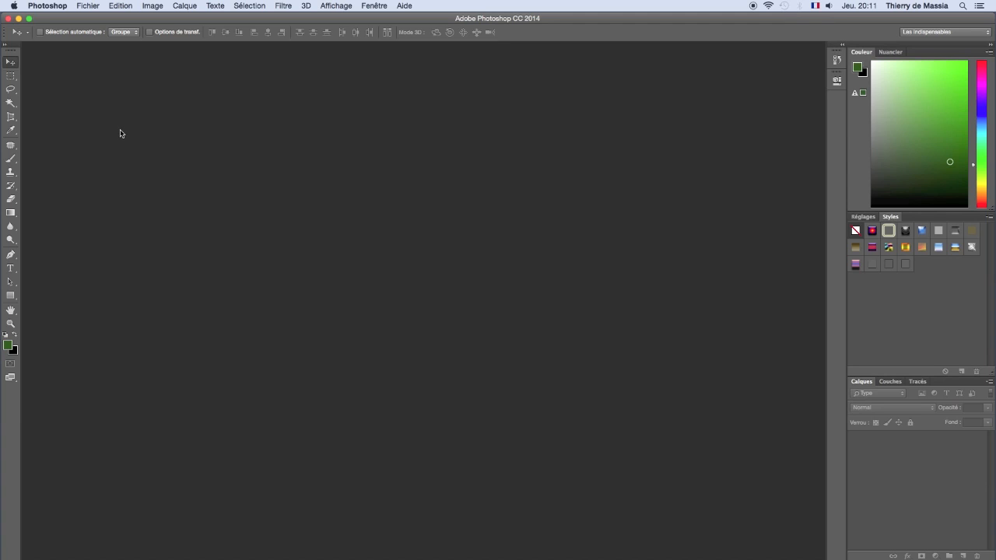
# Step: Open the images neige.jpg, Cerf.png and Foret.jpg from the Tuto.com folder
pyautogui.click(88, 6)
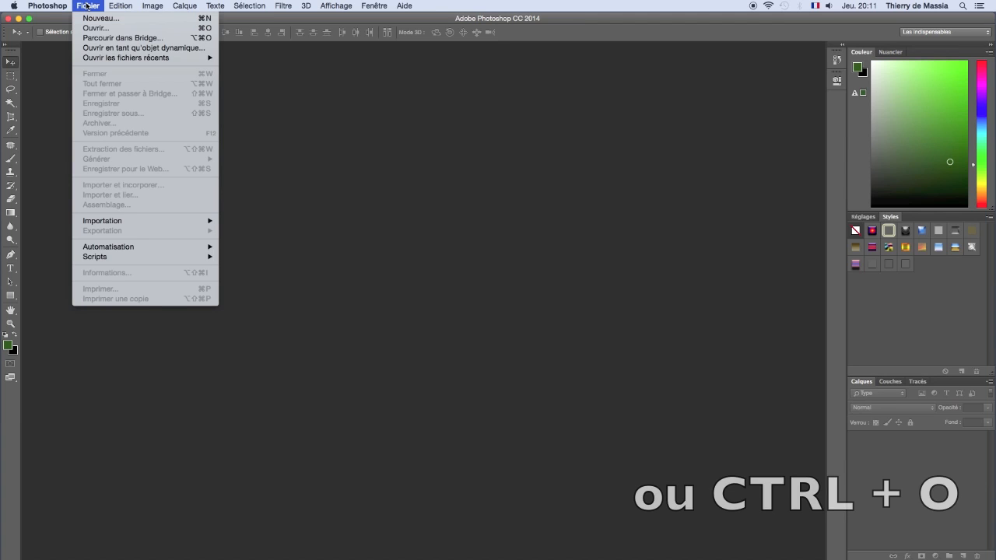
pyautogui.click(142, 29)
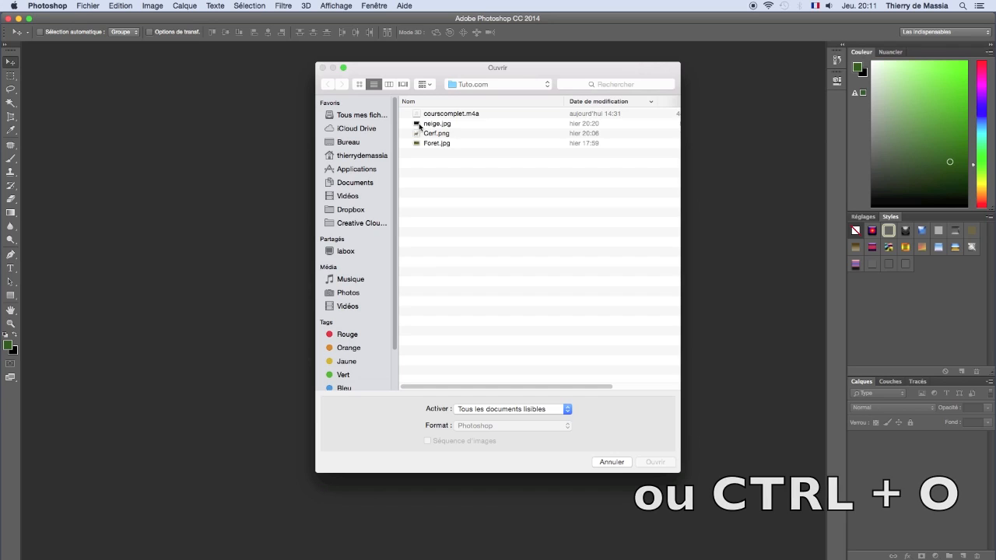
pyautogui.click(419, 124)
pyautogui.keyDown('shift'); pyautogui.click(420, 144); pyautogui.keyUp('shift')
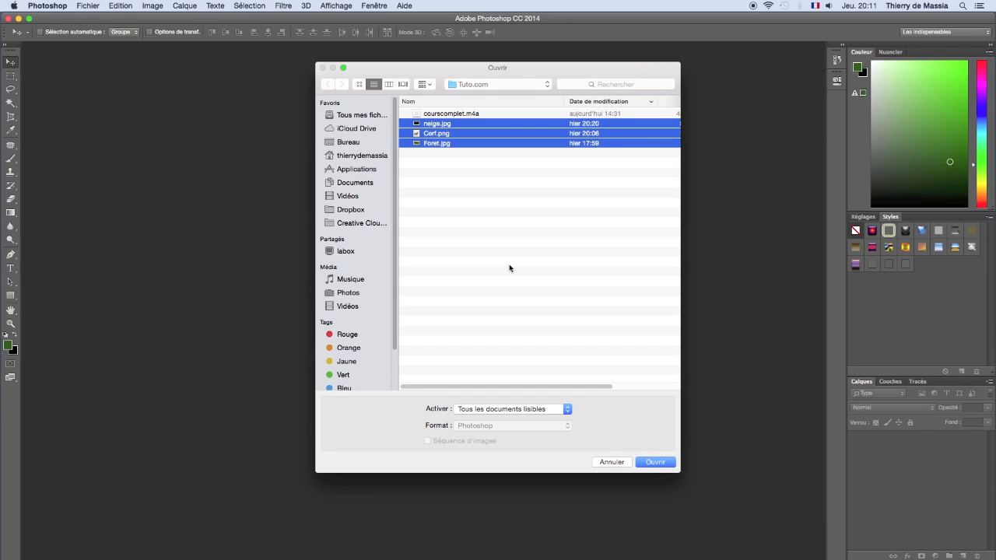
pyautogui.click(662, 462)
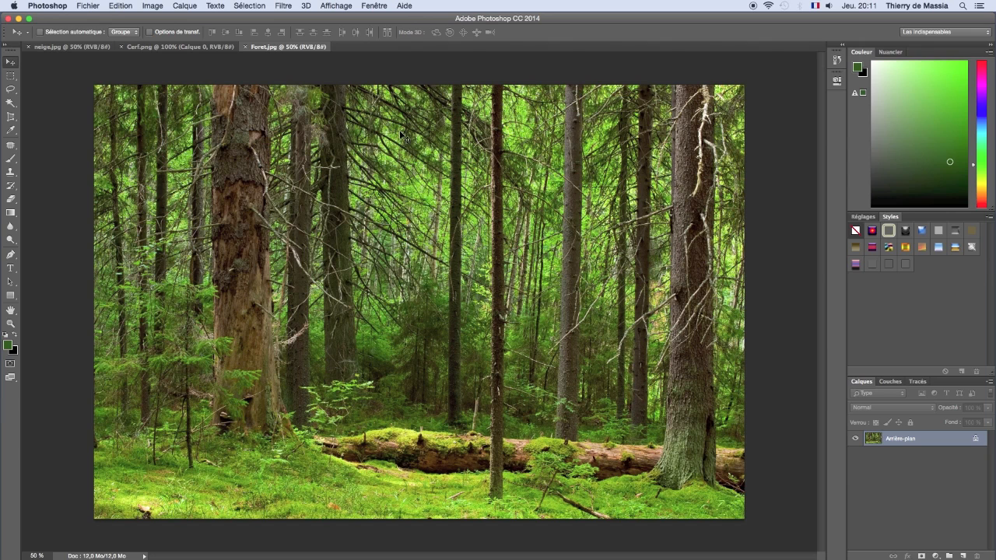
# Step: Look through the open snow, deer and forest images, ending on Foret.jpg
pyautogui.click(375, 7)
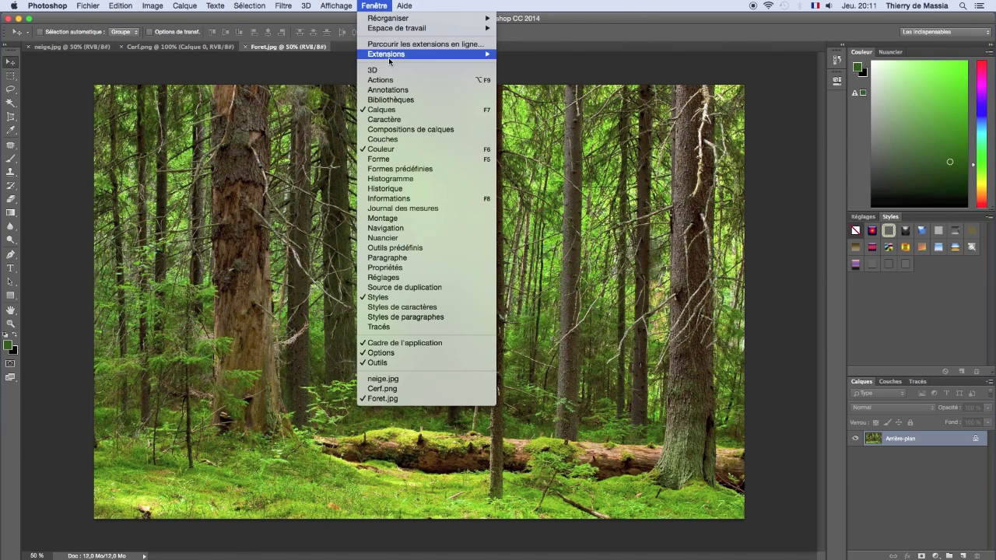
pyautogui.click(408, 400)
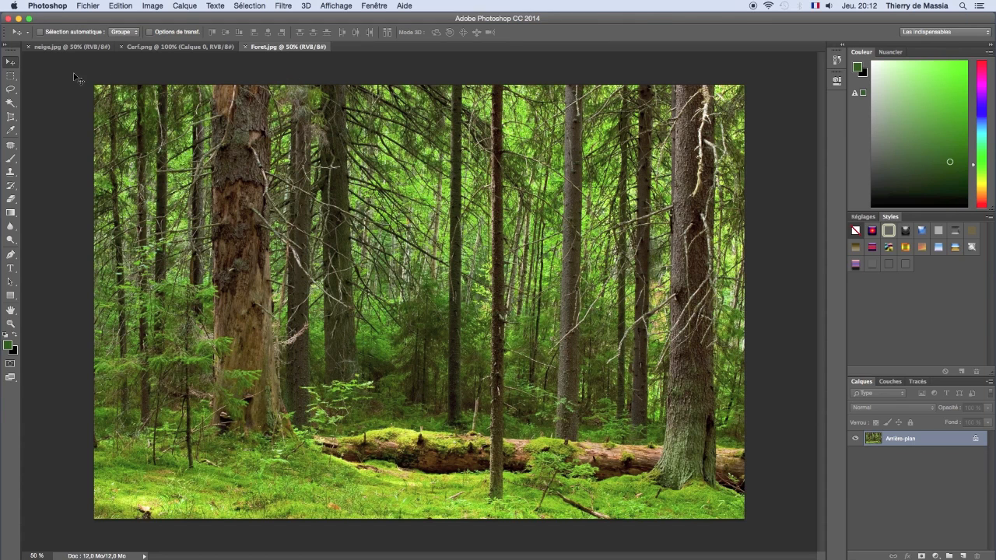
pyautogui.click(78, 50)
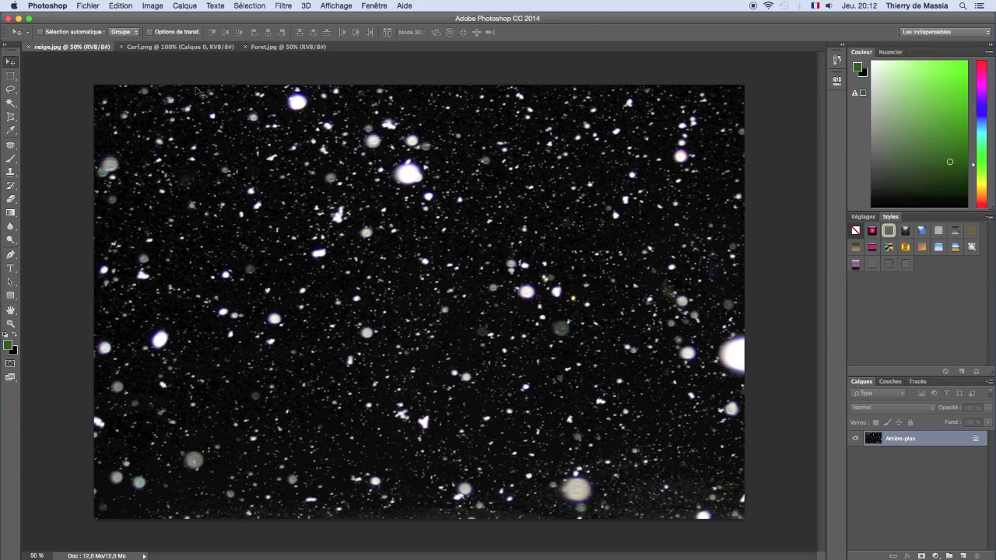
pyautogui.click(184, 49)
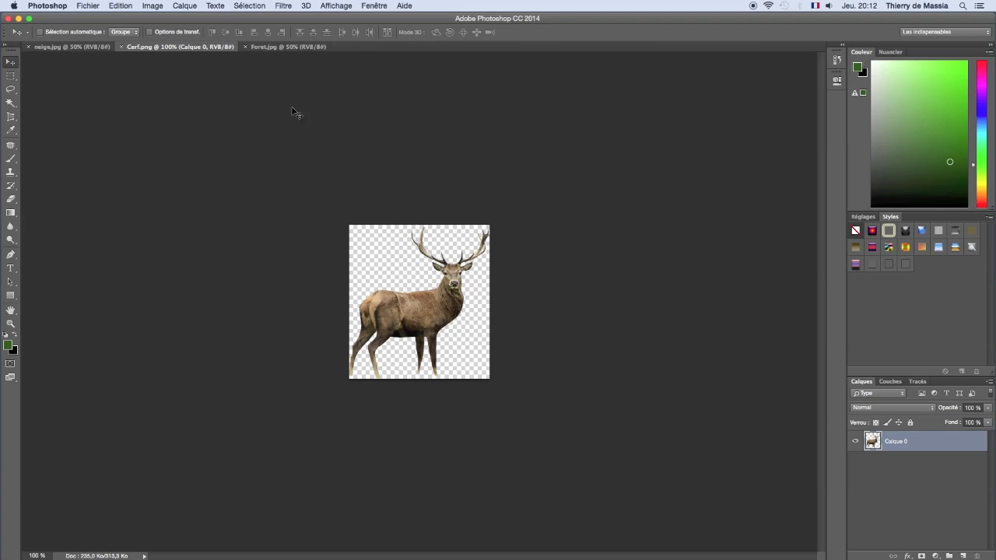
pyautogui.click(273, 49)
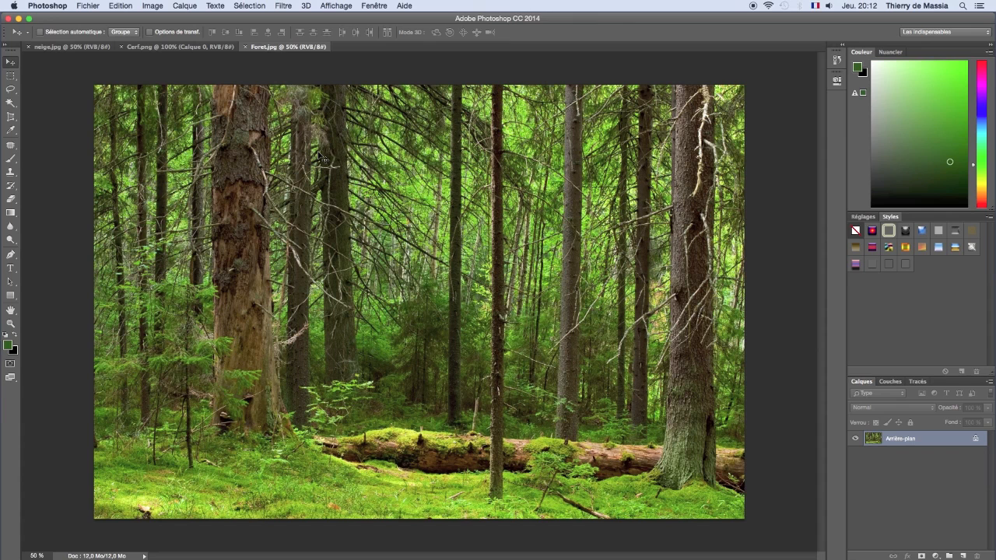
# Step: Select the whole Foret.jpg image and copy it
pyautogui.click(238, 6)
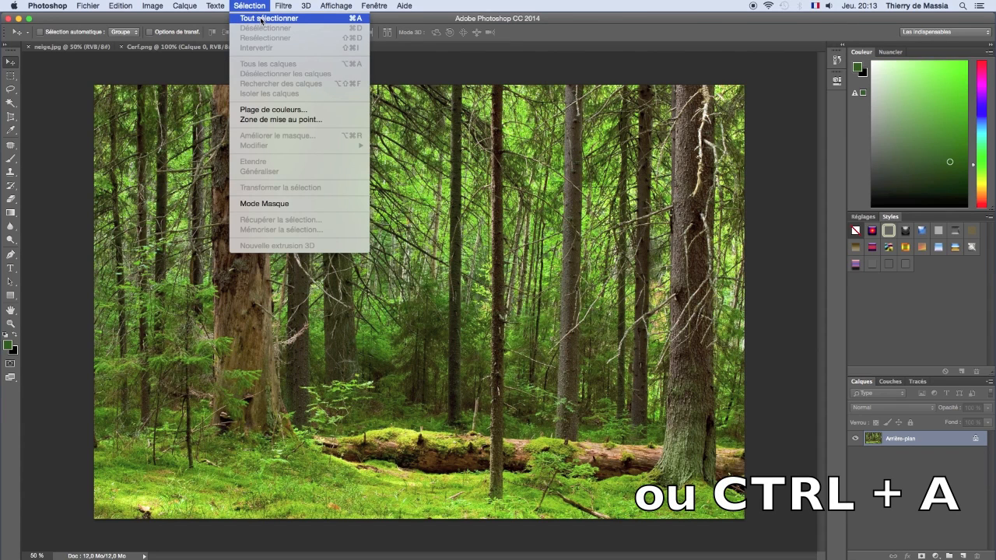
pyautogui.click(262, 20)
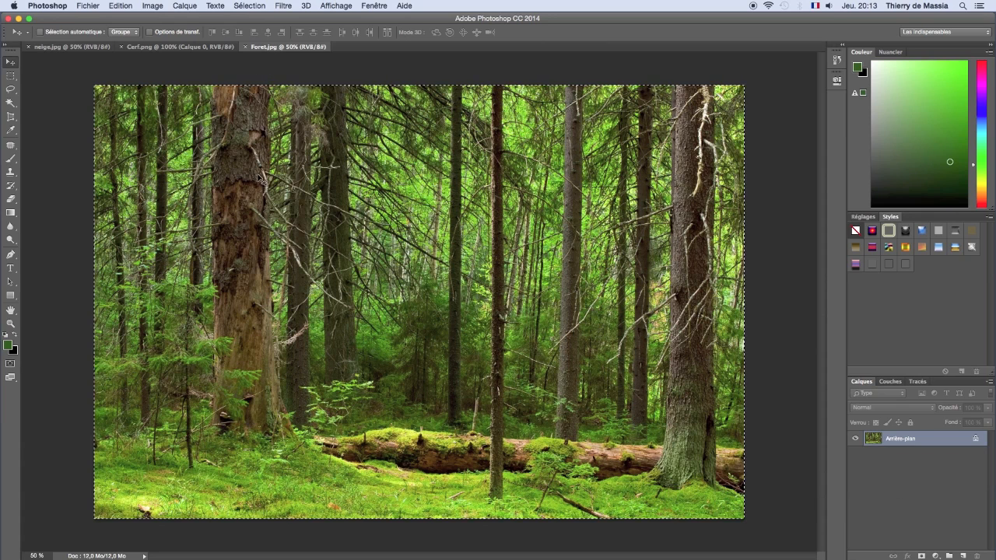
pyautogui.click(121, 6)
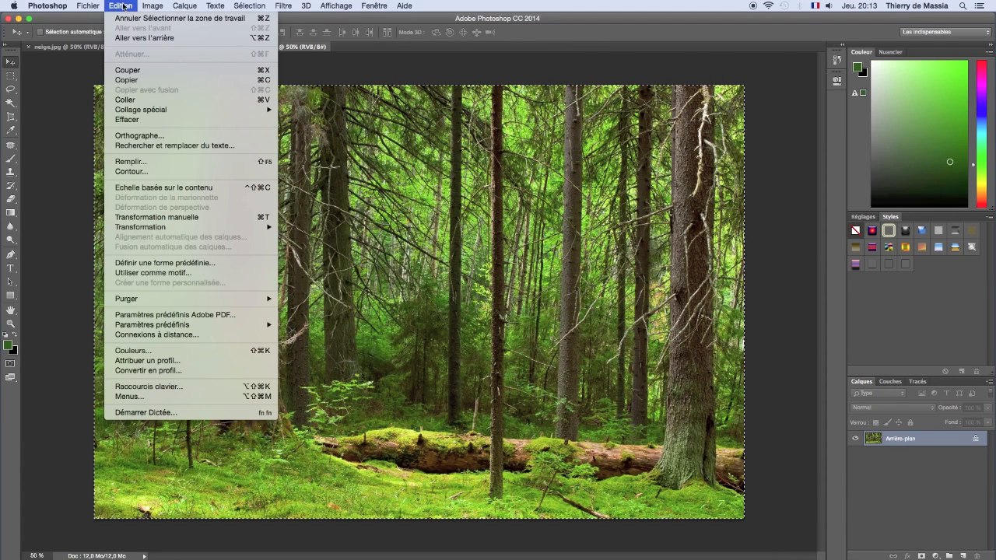
pyautogui.click(127, 81)
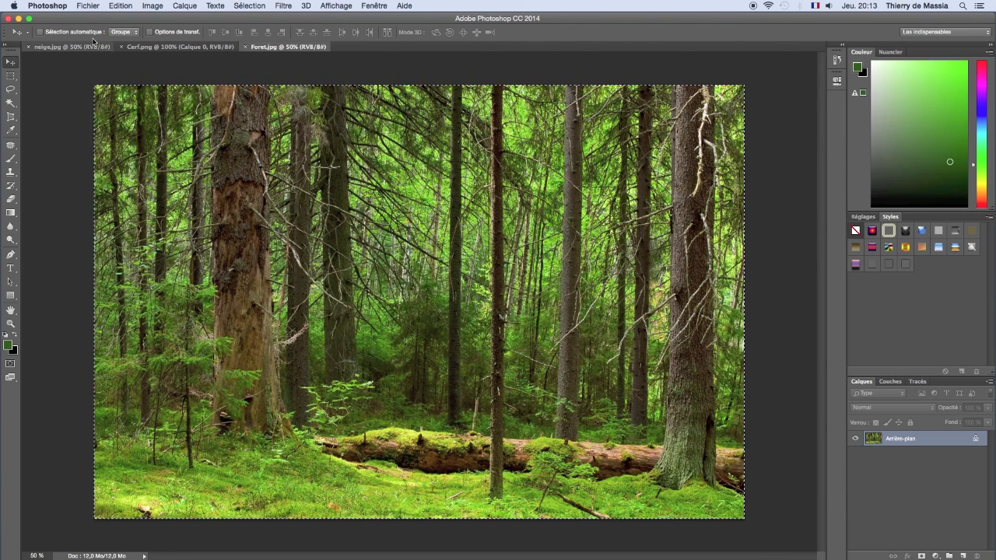
# Step: Create a new 2508 x 1672 pixel document with the Presse-papiers preset and paste the forest image into it
pyautogui.click(88, 6)
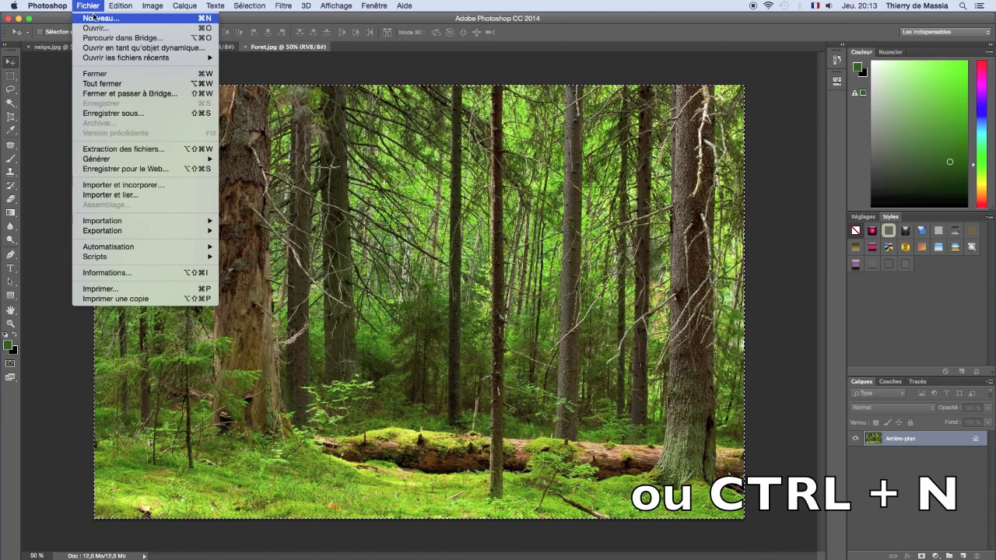
pyautogui.click(99, 18)
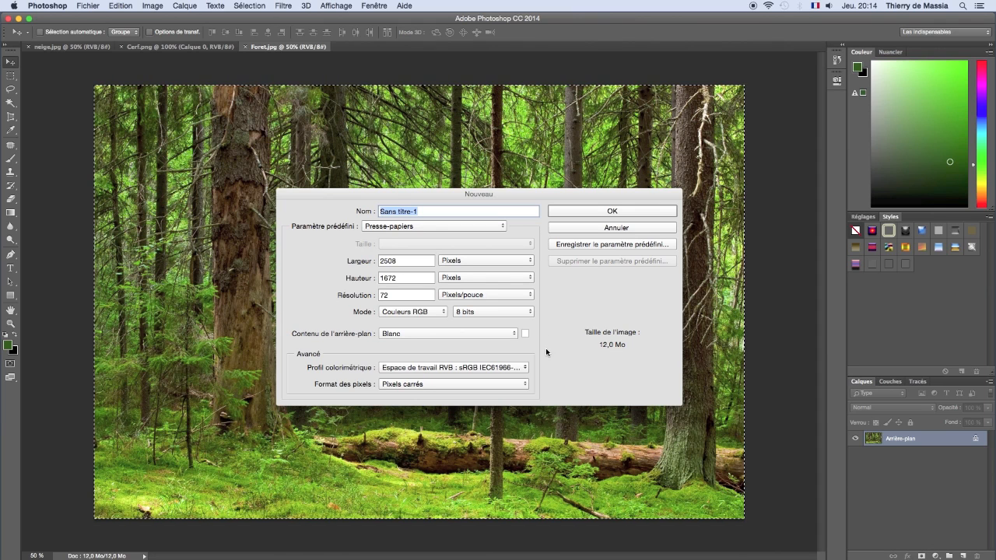
pyautogui.click(583, 212)
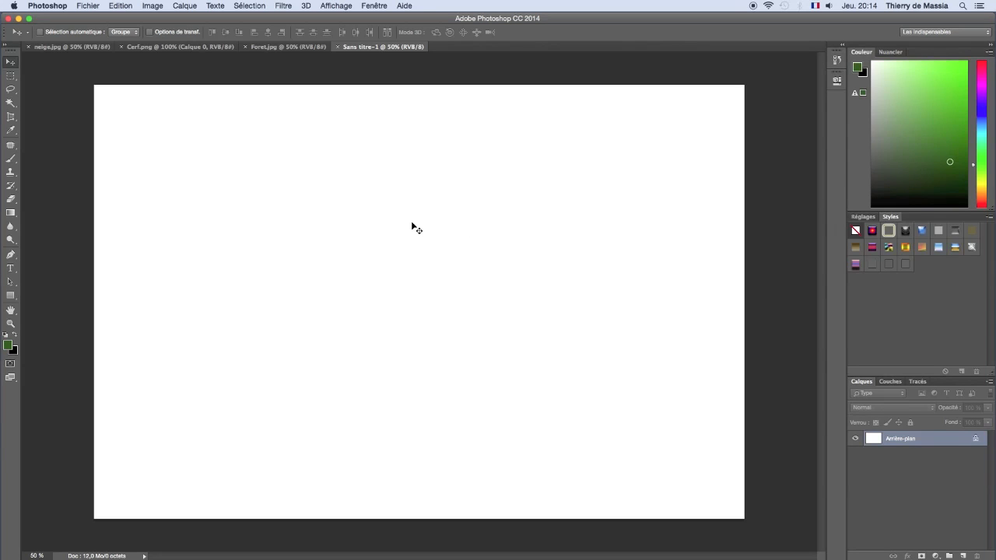
pyautogui.hotkey('ctrl', 'v')
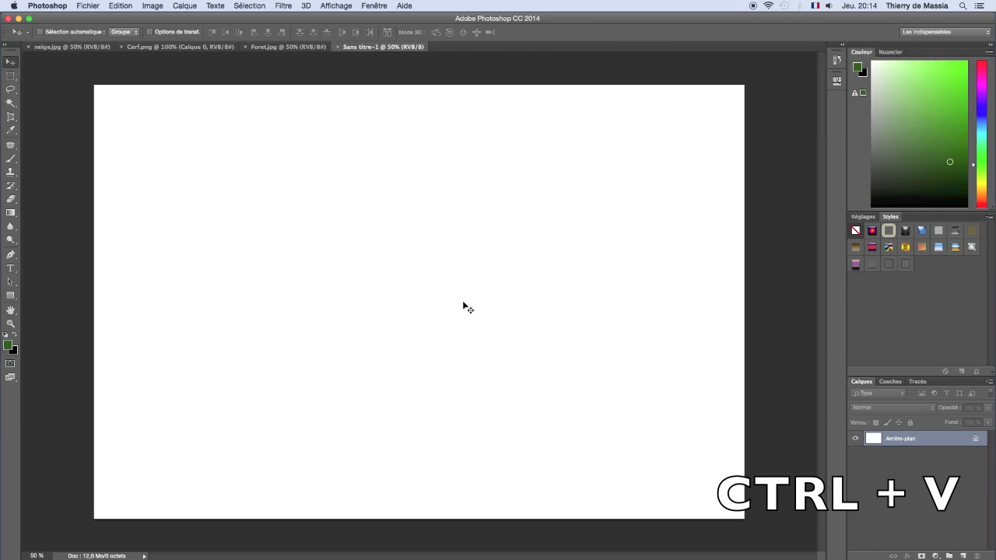
pyautogui.hotkey('ctrl', 'v')
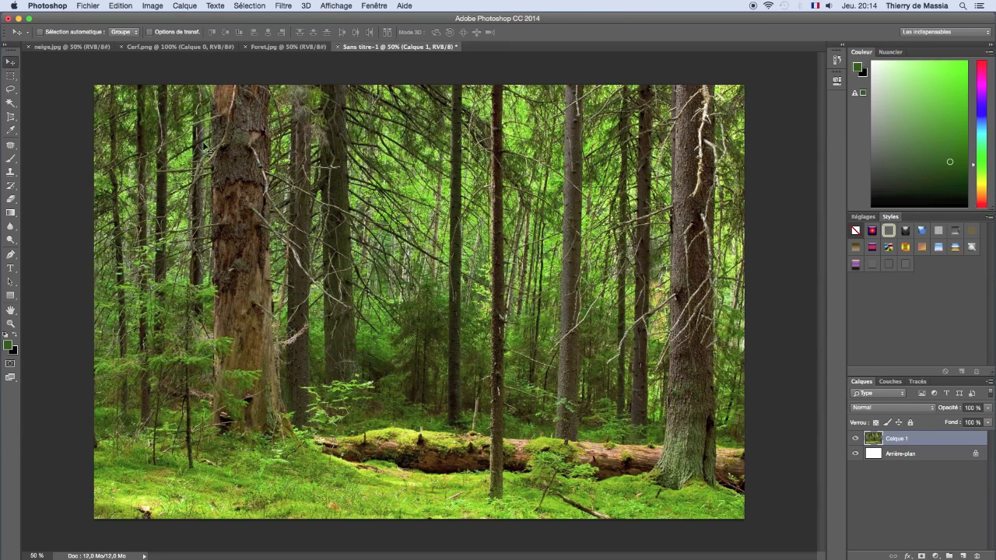
# Step: Convert the pasted forest layer to black and white with Rouges 144%, Jaunes 140% and Verts 131%
pyautogui.click(153, 6)
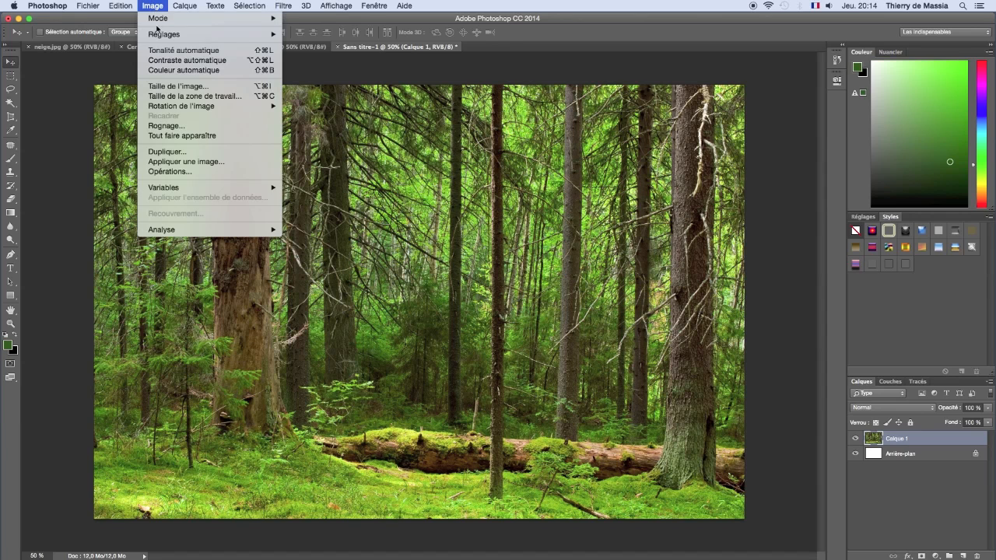
pyautogui.moveTo(161, 40)
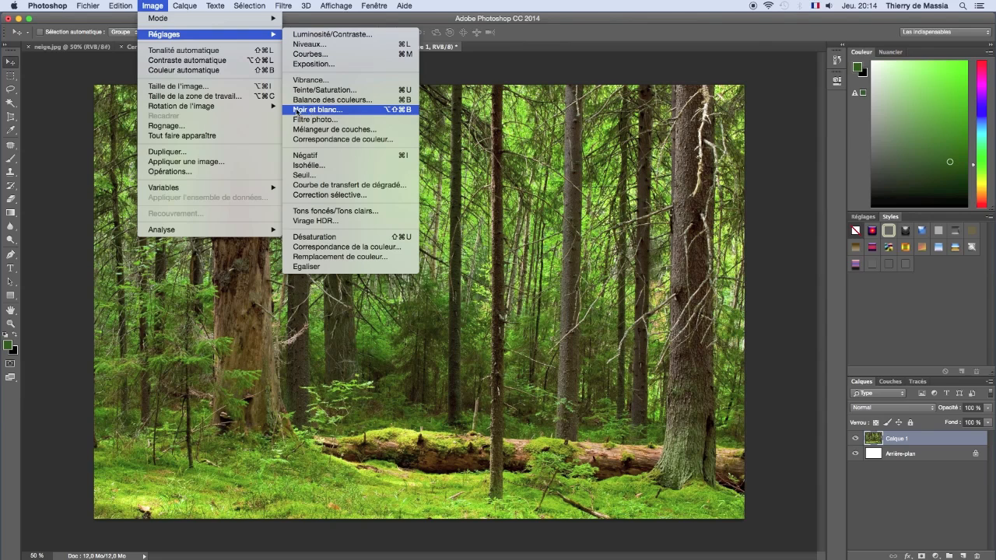
pyautogui.click(369, 112)
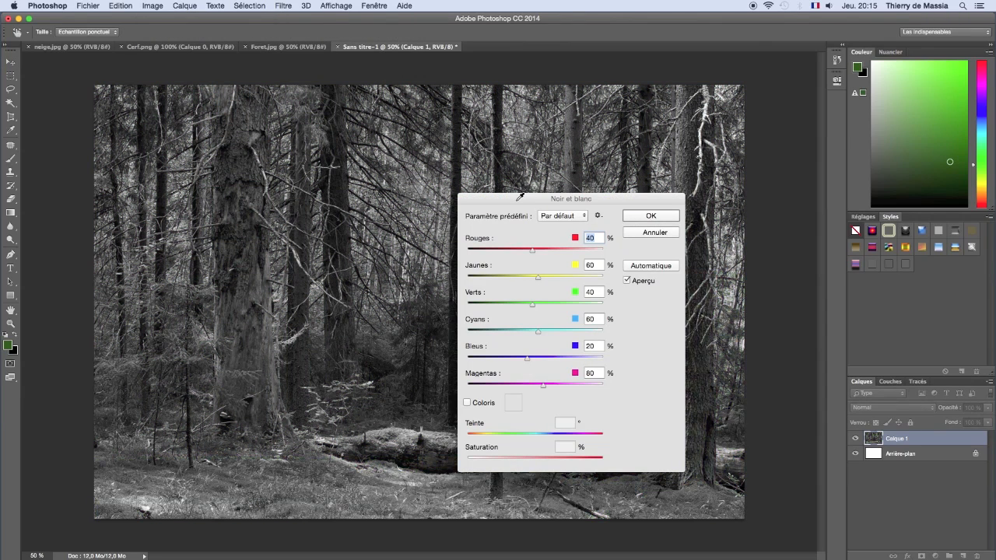
pyautogui.moveTo(520, 197); pyautogui.dragTo(714, 197)
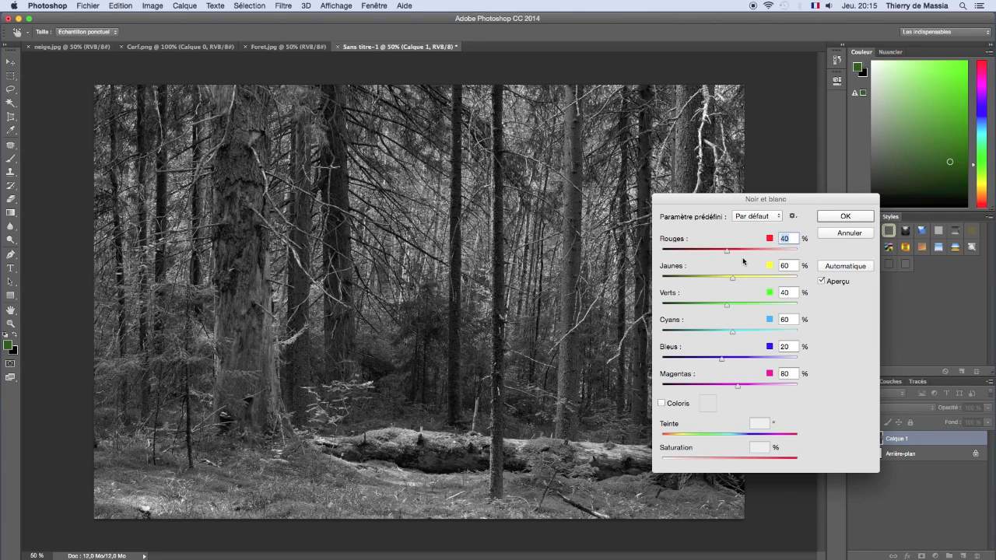
pyautogui.moveTo(728, 251); pyautogui.dragTo(756, 253)
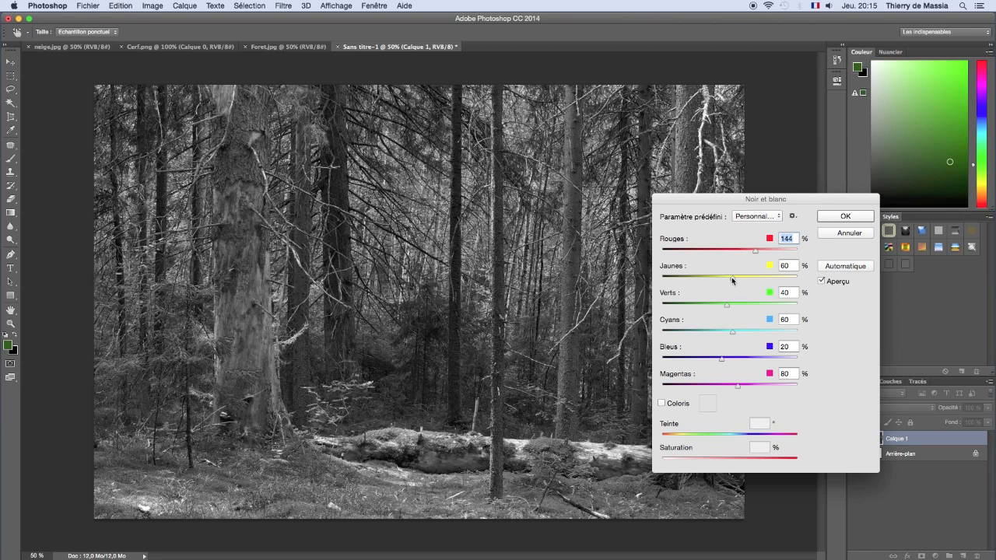
pyautogui.moveTo(745, 276); pyautogui.dragTo(752, 307)
pyautogui.click(755, 252)
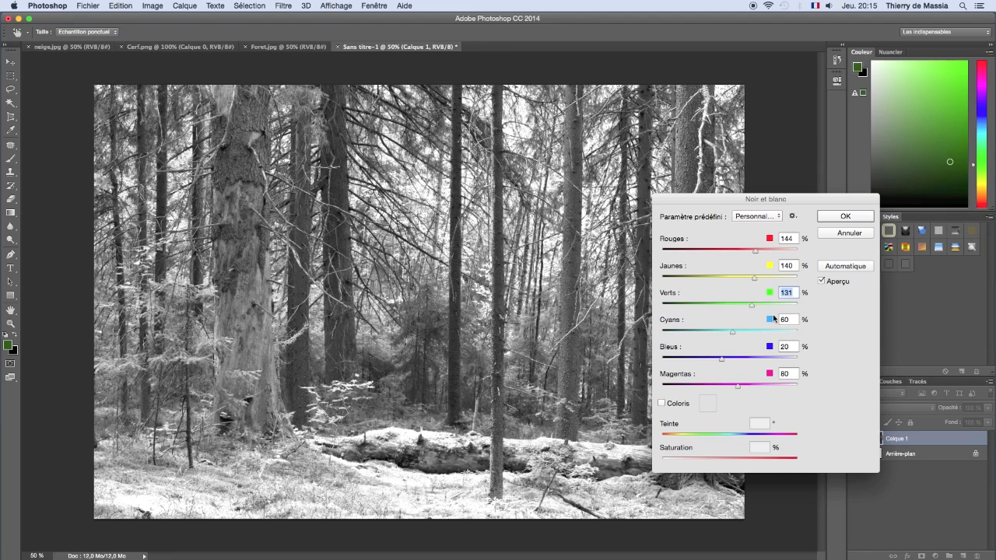
pyautogui.click(843, 218)
pyautogui.press('v')
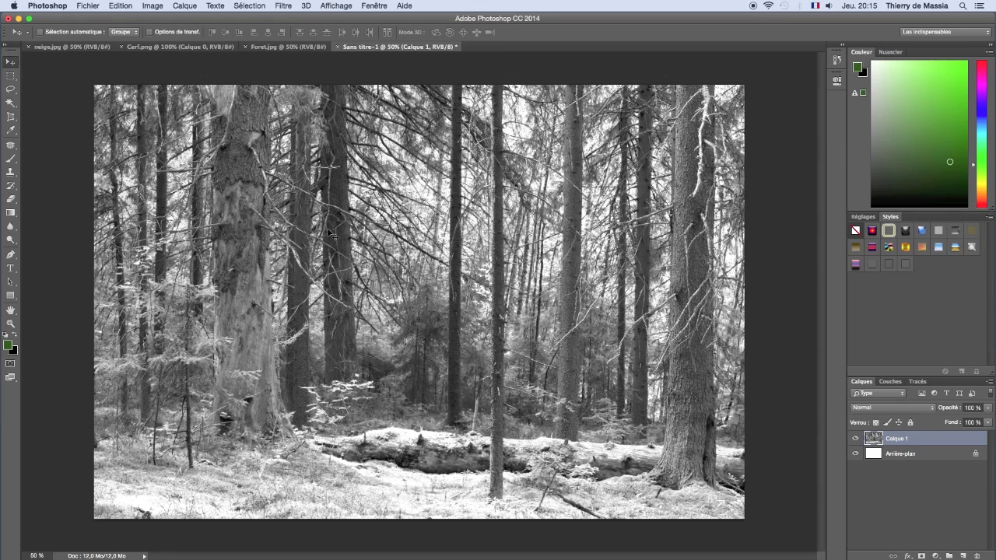
# Step: Select the white areas across the whole image using the Magic Wand with tolerance 50 and Pixels contigus off
pyautogui.click(11, 105)
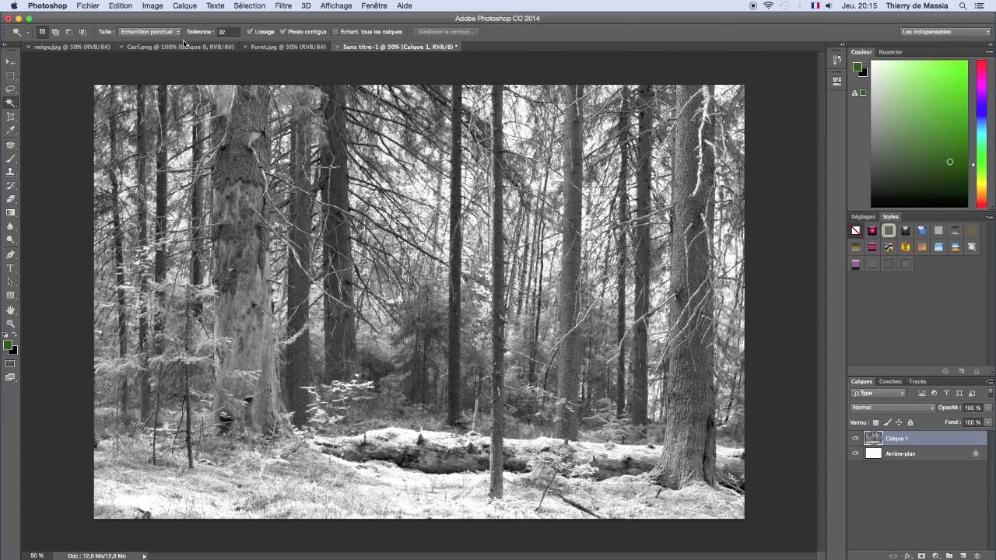
pyautogui.click(233, 32)
pyautogui.write('50')
pyautogui.press('Return')
pyautogui.click(284, 33)
pyautogui.click(394, 483)
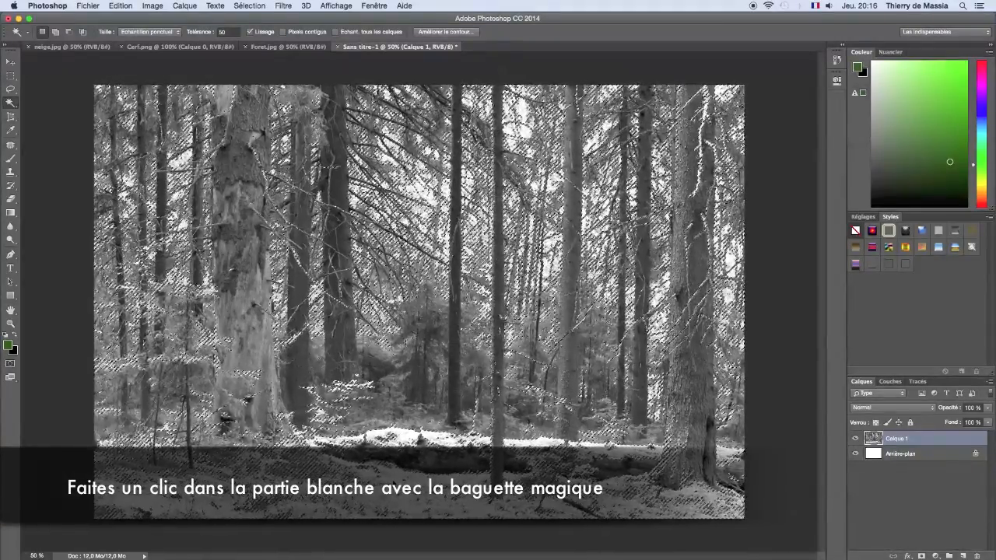
# Step: Copy the selected white areas and paste them into Foret.jpg as a new layer
pyautogui.hotkey('ctrl', 'c')
pyautogui.hotkey('ctrl', 'c')
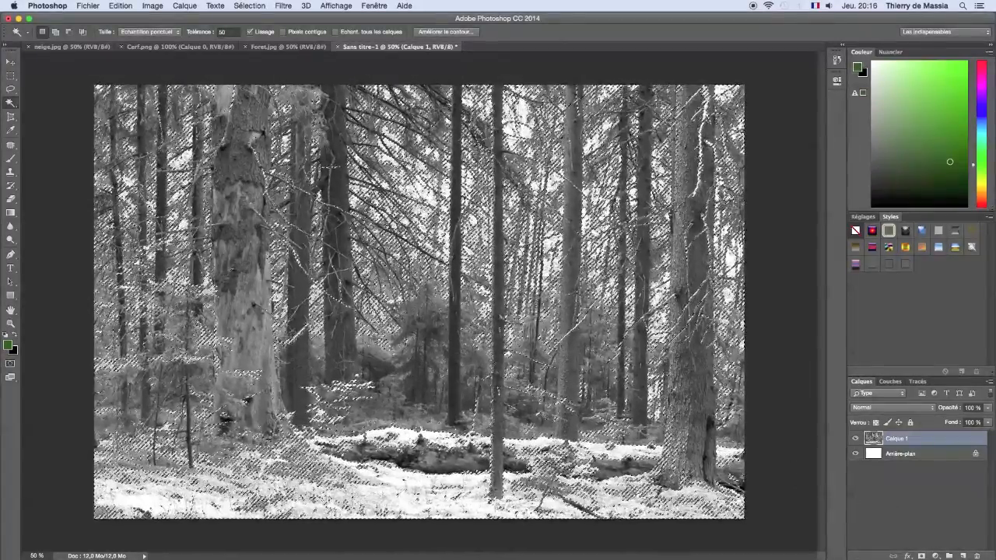
pyautogui.click(293, 48)
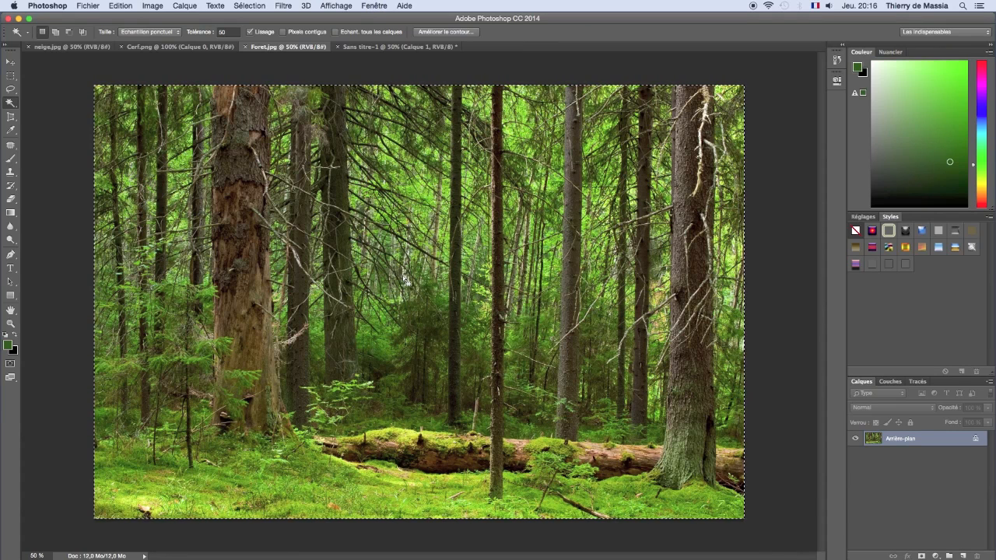
pyautogui.hotkey('ctrl', 'v')
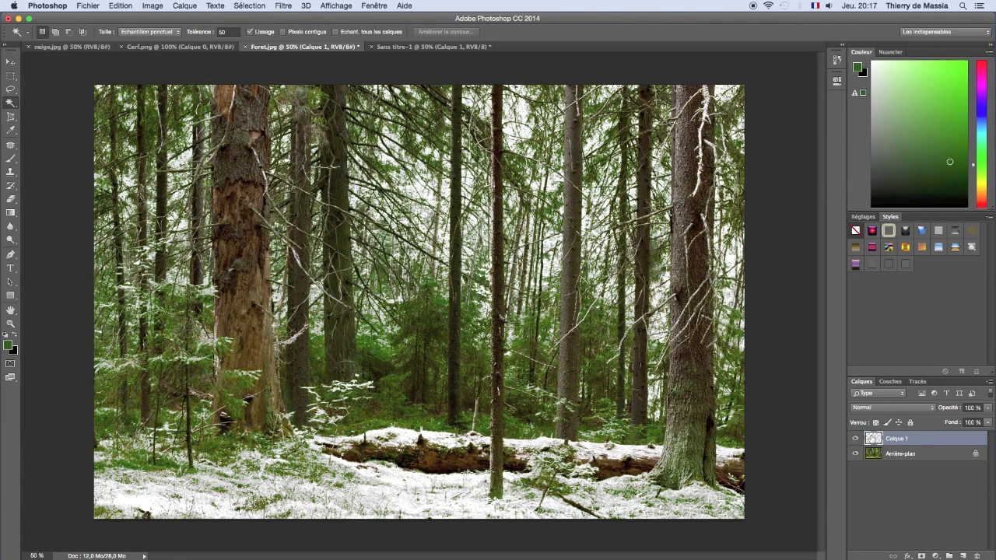
# Step: Rename the pasted white layer "neige" and convert the background to a layer named "foret"
pyautogui.doubleClick(900, 439)
pyautogui.write('neige')
pyautogui.doubleClick(900, 455)
pyautogui.write('foret')
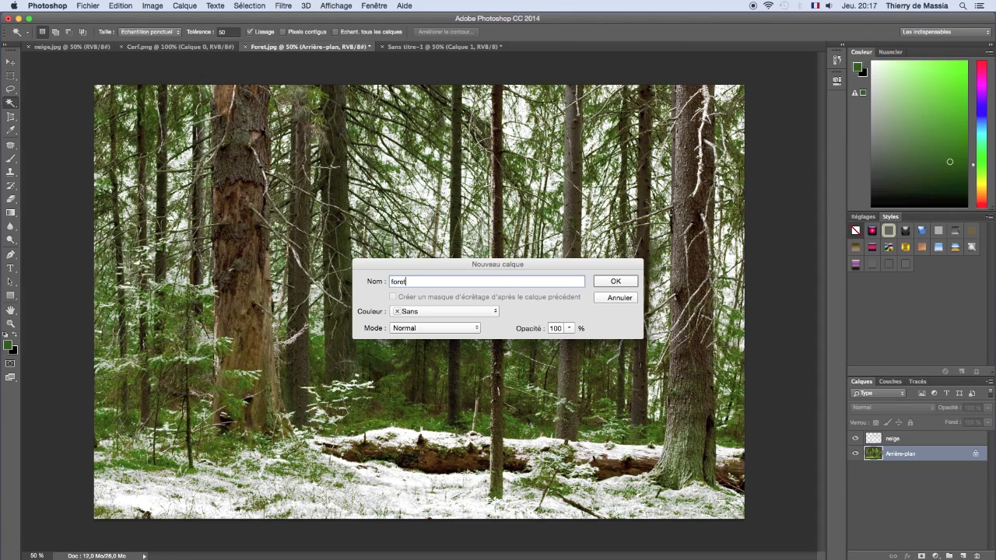
pyautogui.click(618, 284)
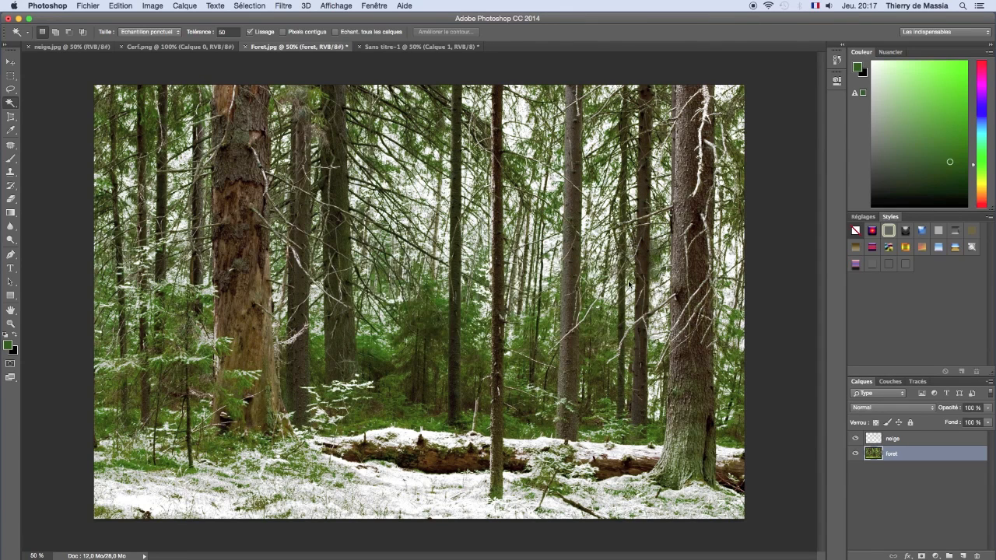
# Step: Hide the neige layer and make the foret layer active
pyautogui.click(879, 441)
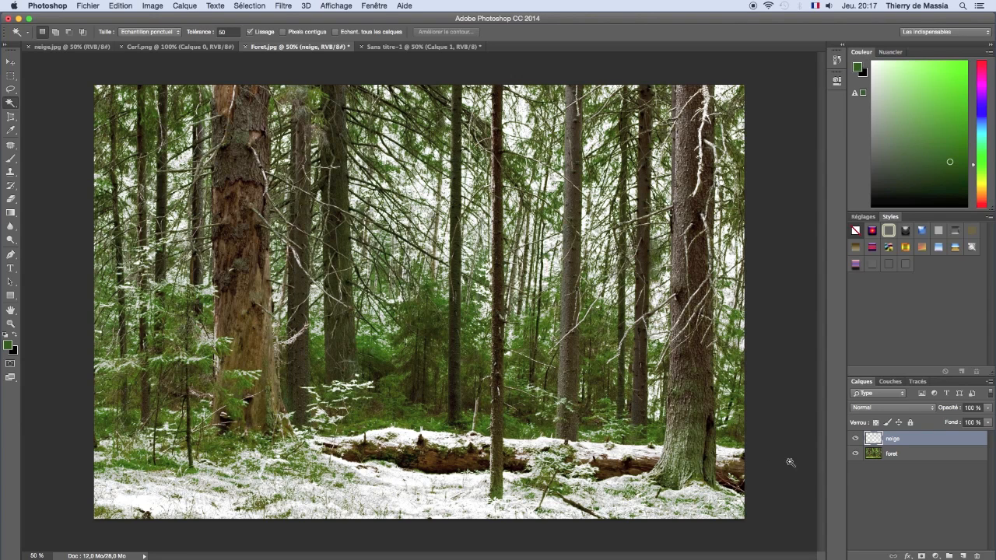
pyautogui.click(856, 439)
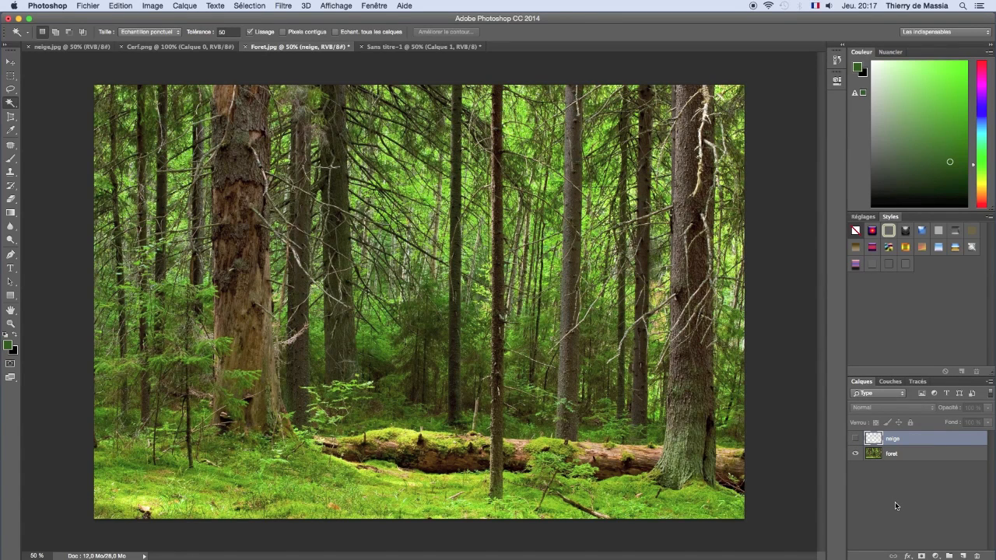
pyautogui.click(875, 456)
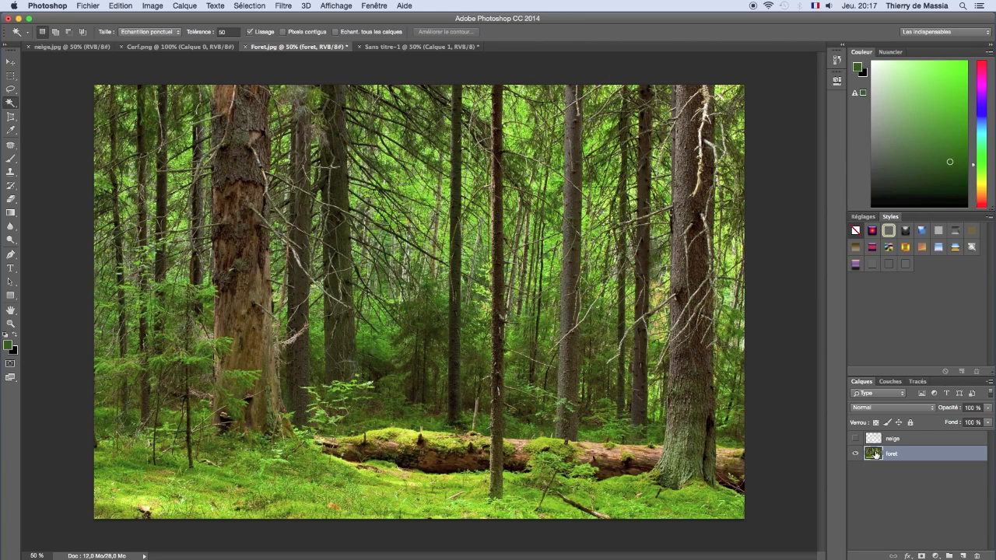
# Step: Duplicate the foret layer and recolour the copy with Replace Color, sampling the grass green, at tolerance 200 and hue +95
pyautogui.moveTo(876, 456); pyautogui.dragTo(964, 553)
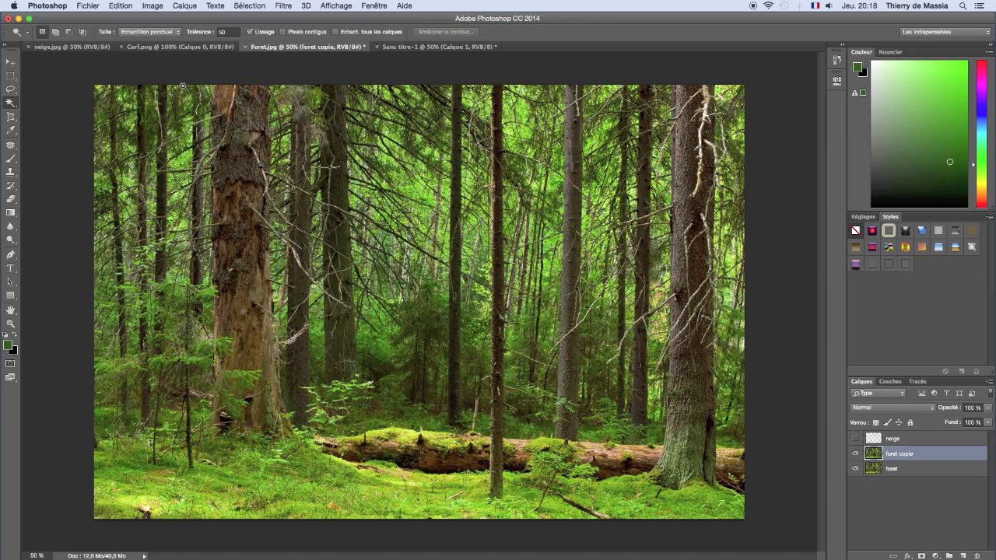
pyautogui.click(152, 7)
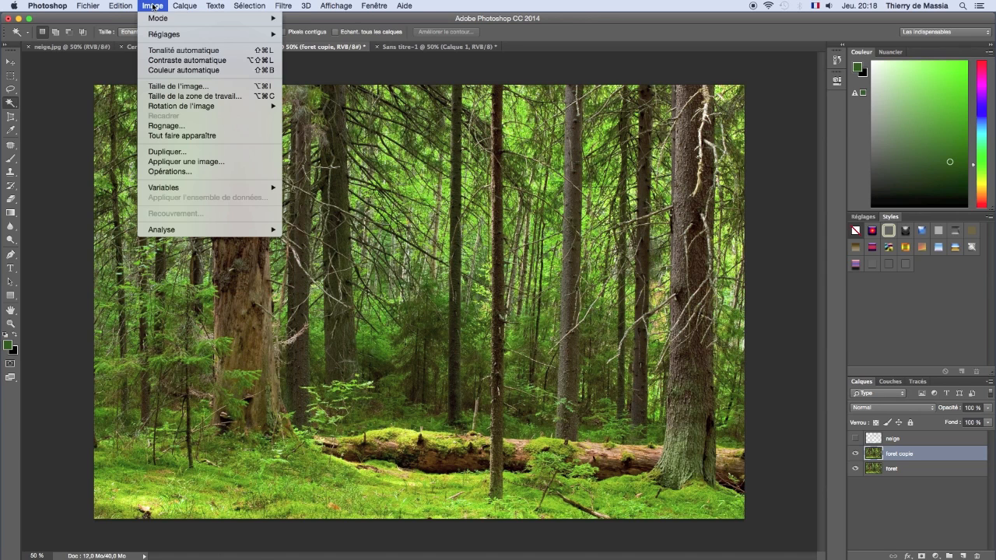
pyautogui.moveTo(163, 34)
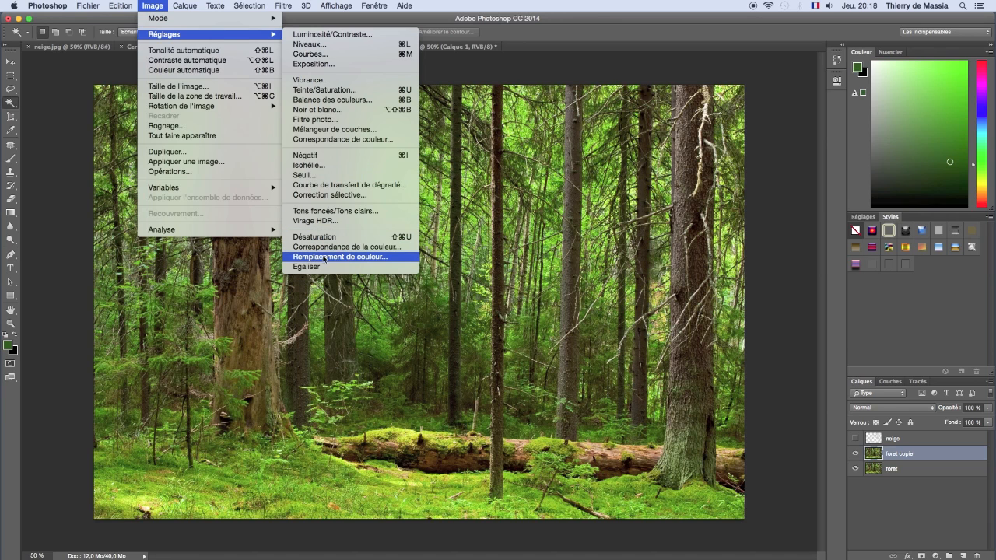
pyautogui.click(404, 257)
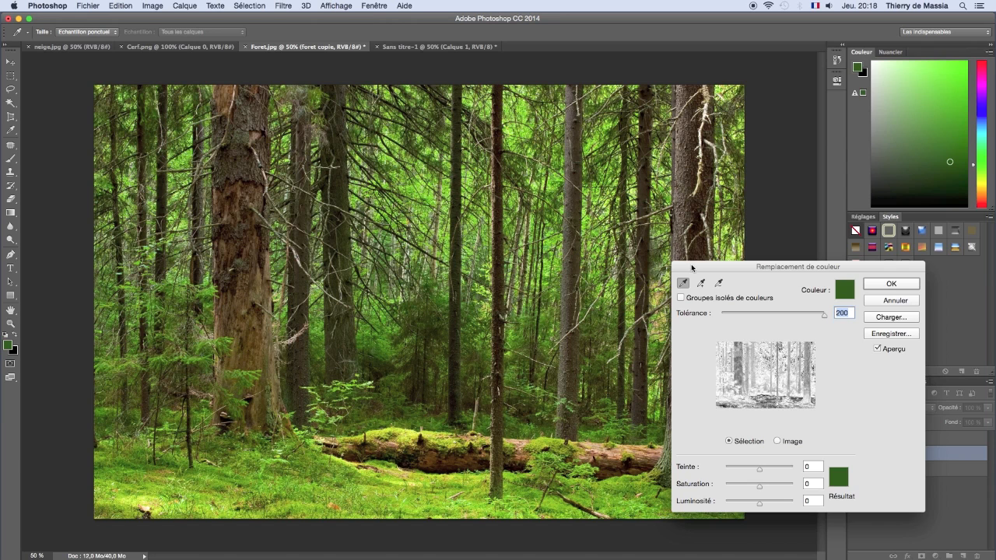
pyautogui.moveTo(691, 268); pyautogui.dragTo(725, 269)
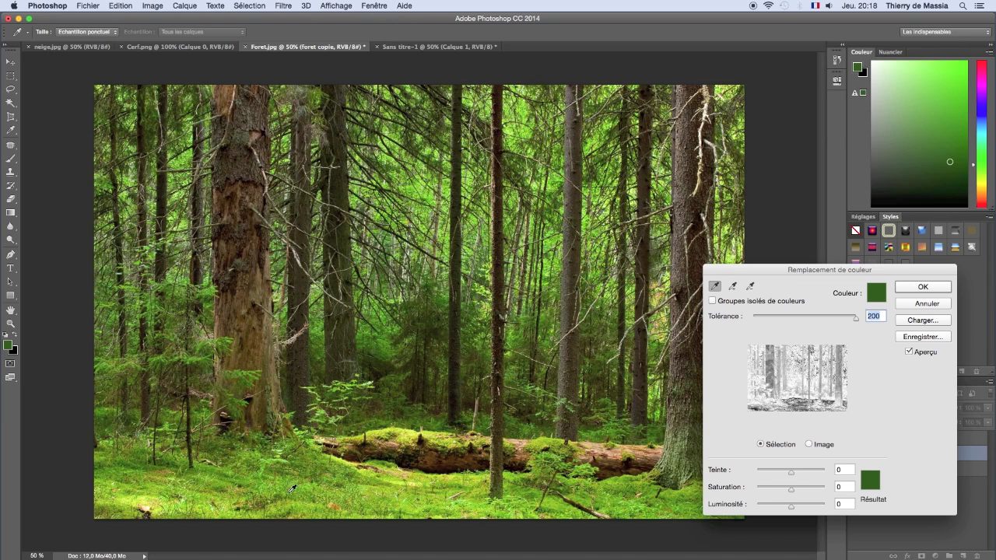
pyautogui.click(216, 465)
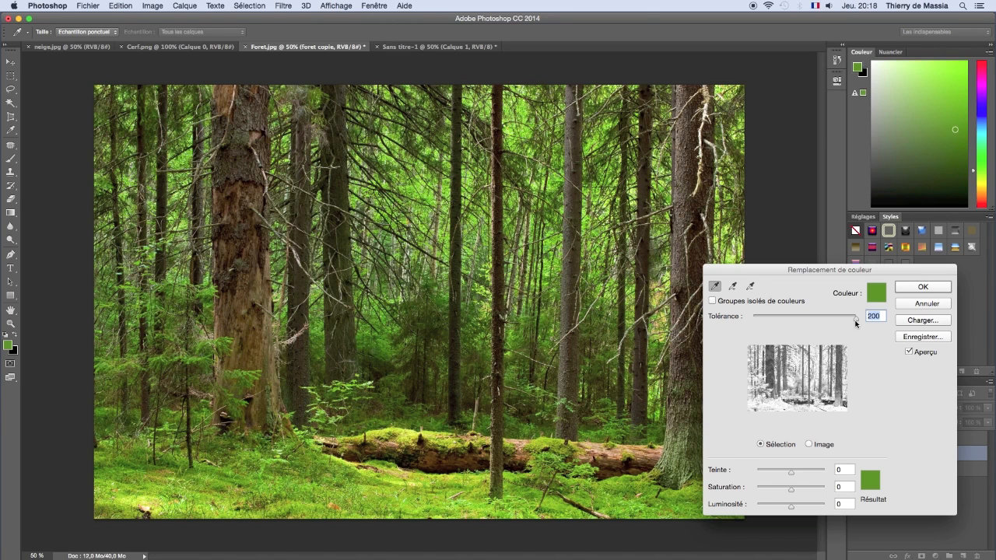
pyautogui.moveTo(853, 321); pyautogui.dragTo(859, 322)
pyautogui.click(794, 476)
pyautogui.moveTo(794, 476); pyautogui.dragTo(809, 475)
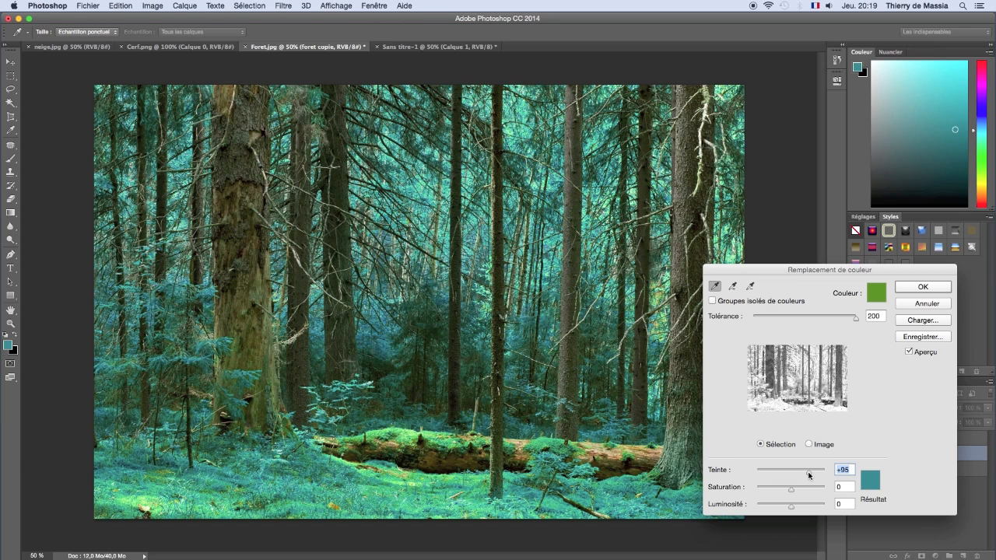
pyautogui.click(908, 289)
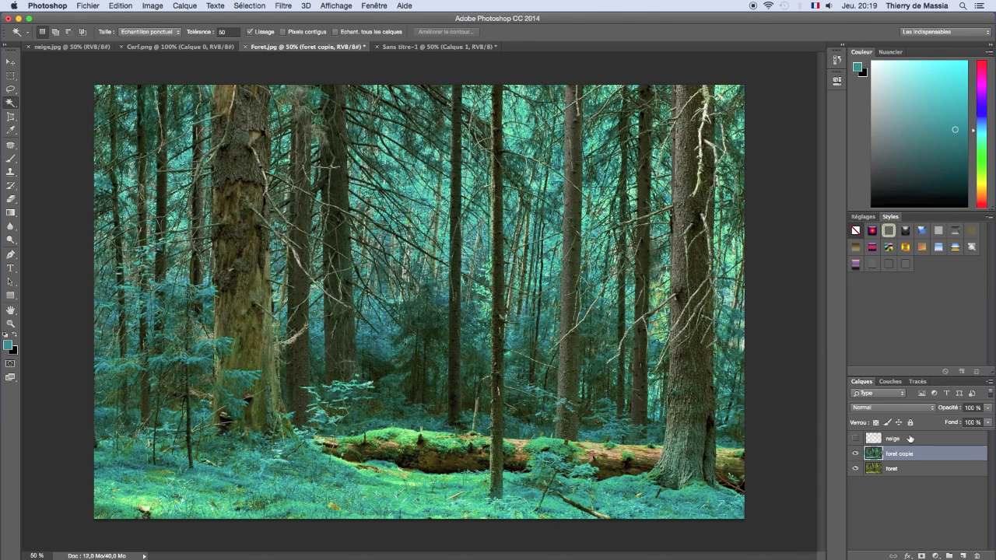
# Step: Set the duplicated forest layer's blend mode to Eclaircir and rename the layer "foretbleu"
pyautogui.click(864, 408)
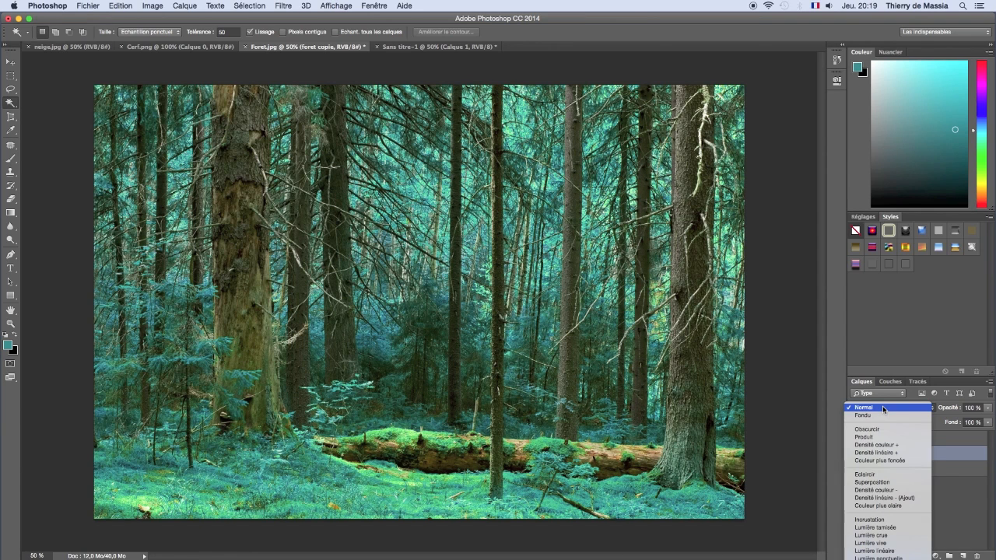
pyautogui.click(891, 475)
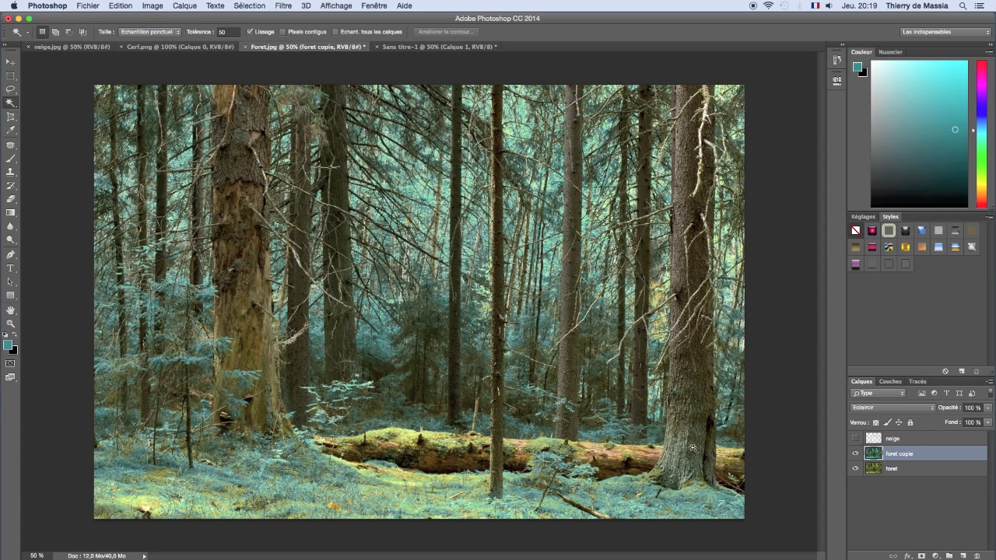
pyautogui.doubleClick(897, 457)
pyautogui.press('BackSpace')
pyautogui.write('foretbleu')
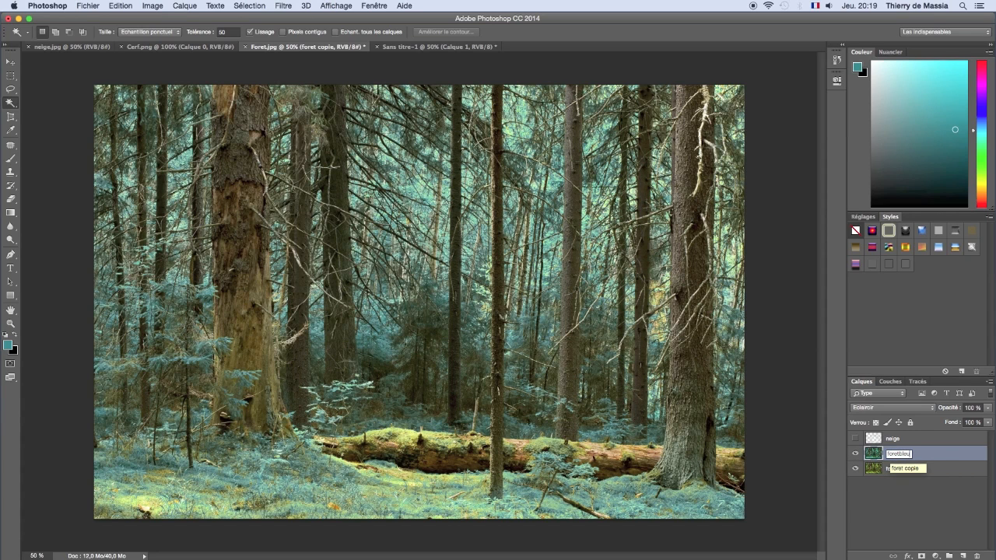
pyautogui.press('Return')
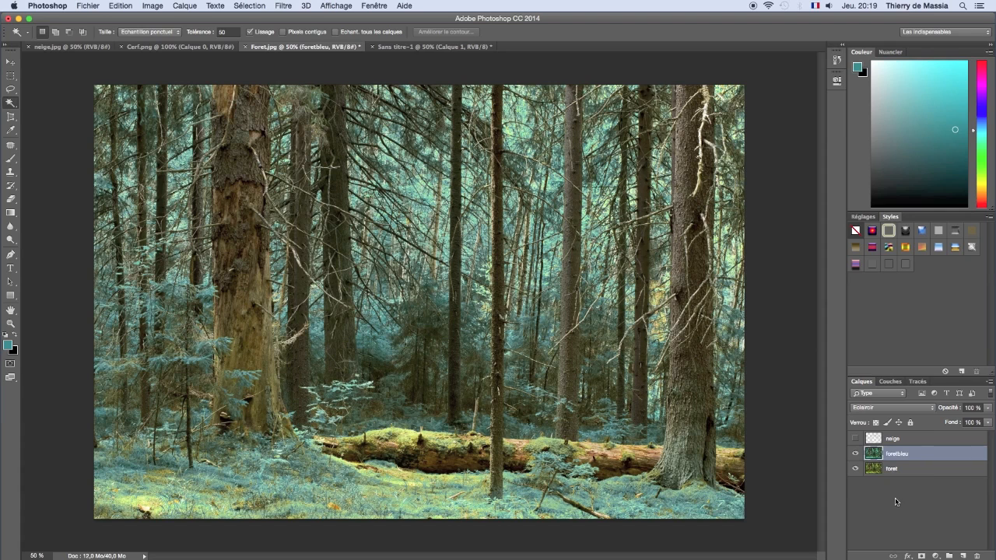
# Step: Show the neige layer, duplicate it and name the copy "neige2"
pyautogui.click(856, 439)
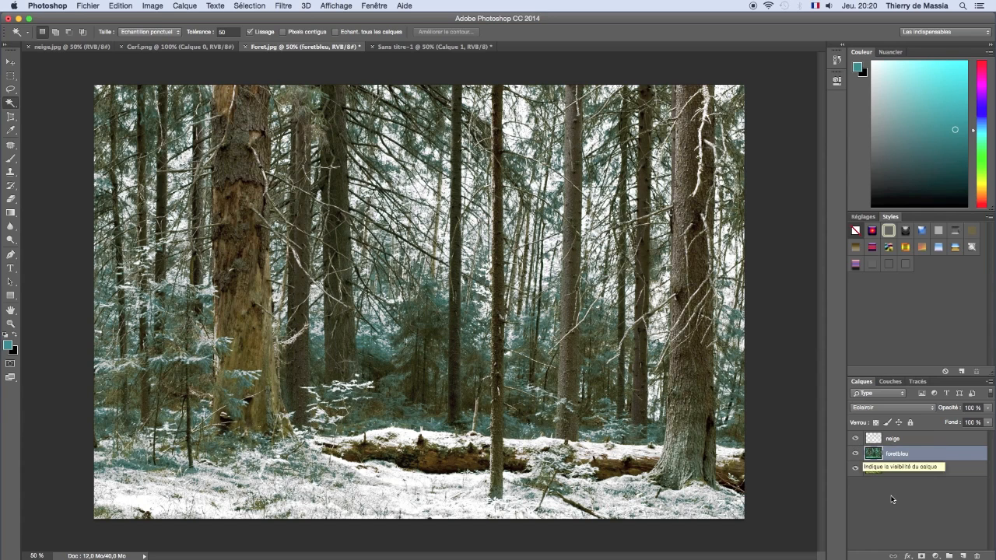
pyautogui.click(874, 440)
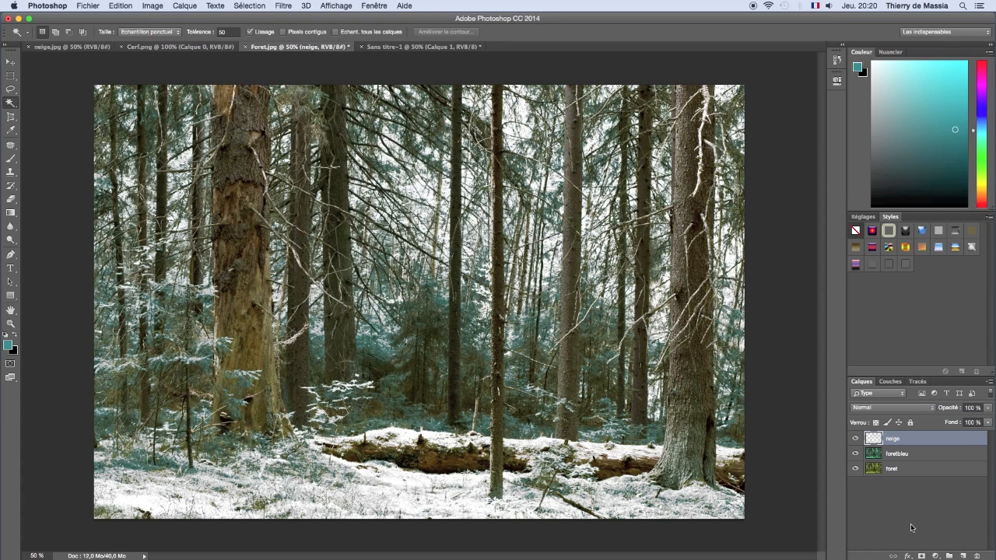
pyautogui.moveTo(876, 441); pyautogui.dragTo(961, 554)
pyautogui.doubleClick(896, 439)
pyautogui.write('neige2')
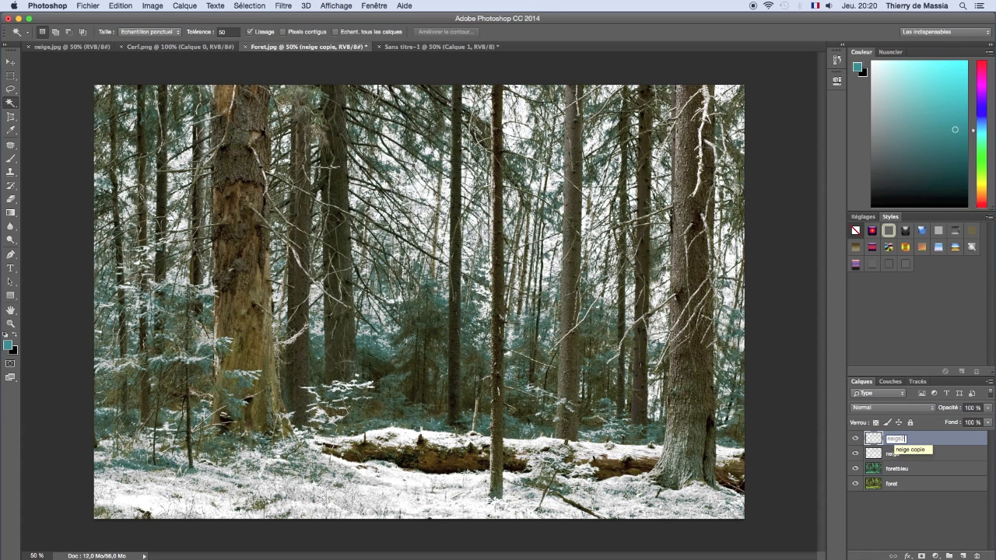
pyautogui.press('Return')
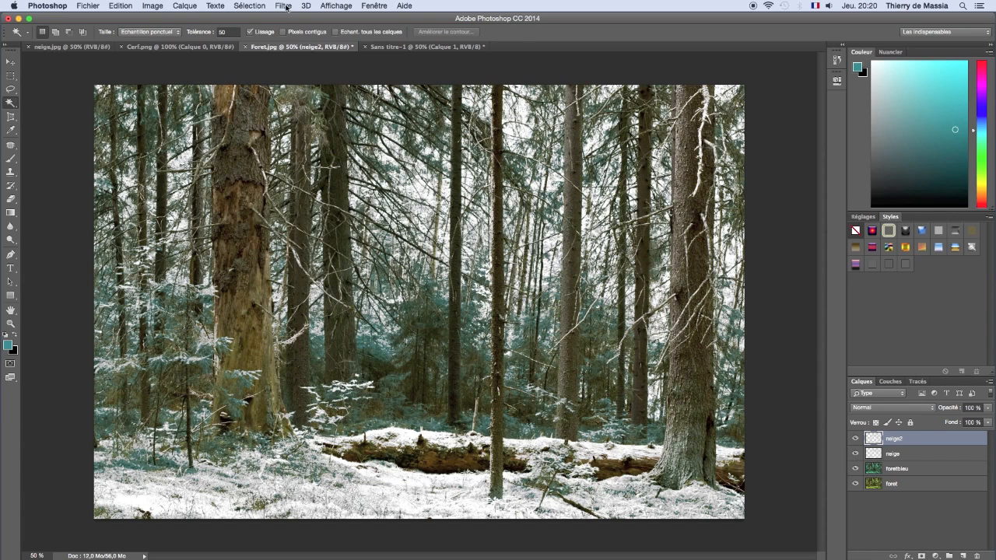
# Step: Apply a Gaussian blur with a radius of 1.4 pixels to the neige2 layer
pyautogui.click(284, 7)
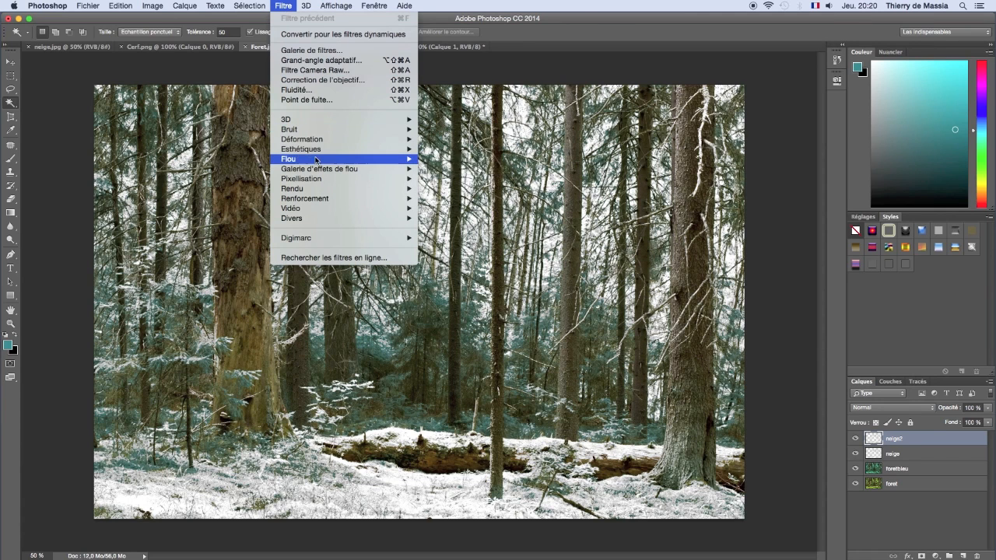
pyautogui.moveTo(315, 160)
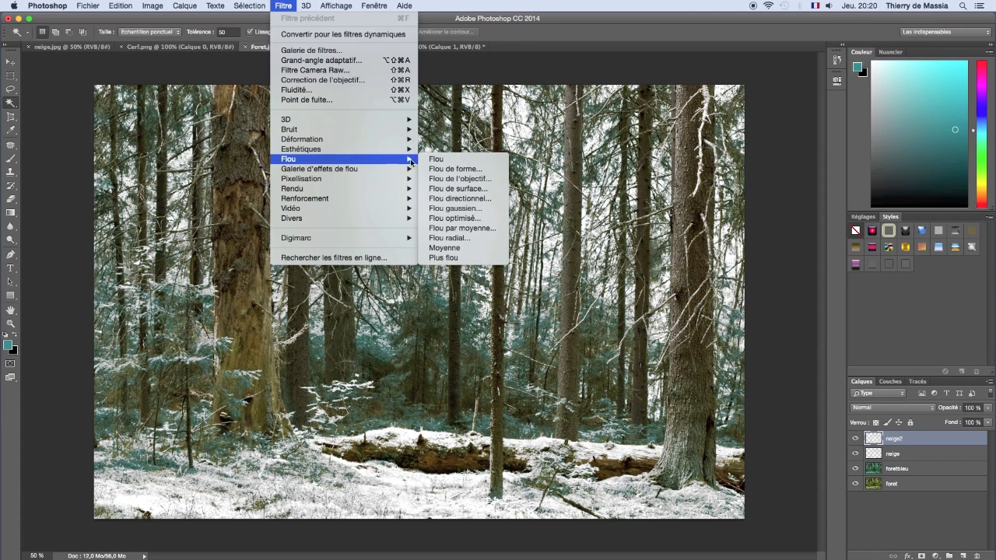
pyautogui.click(452, 211)
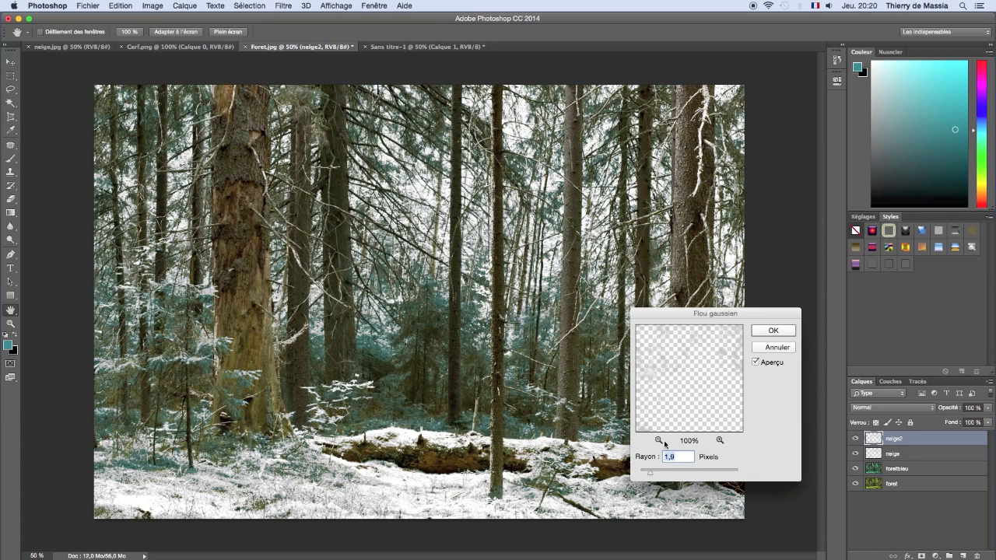
pyautogui.moveTo(651, 472)
pyautogui.mouseDown()
pyautogui.moveTo(671, 475)
pyautogui.moveTo(649, 474)
pyautogui.mouseUp()
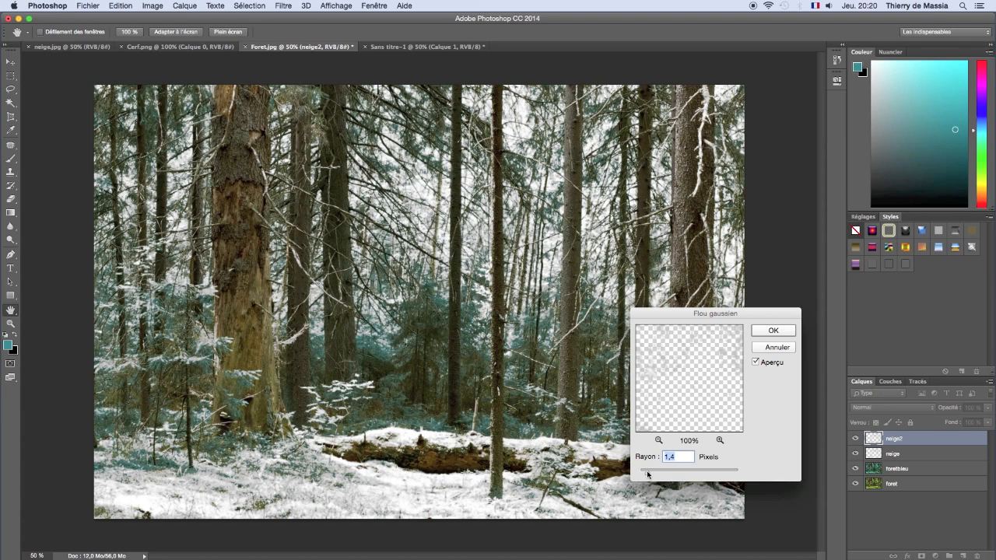
pyautogui.click(773, 331)
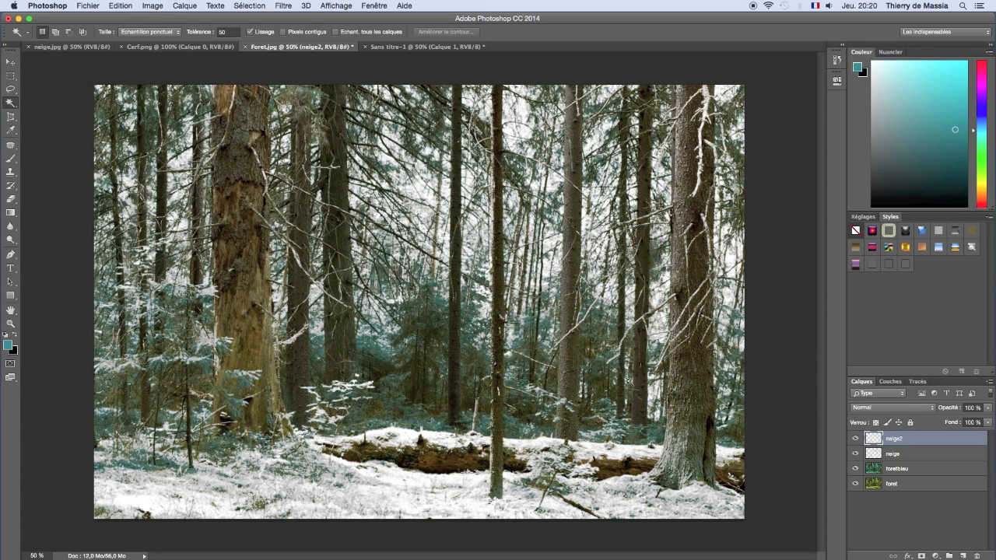
# Step: Brighten the neige2 layer with Curves, raising the RVB midpoint to input 119, output 136
pyautogui.click(153, 5)
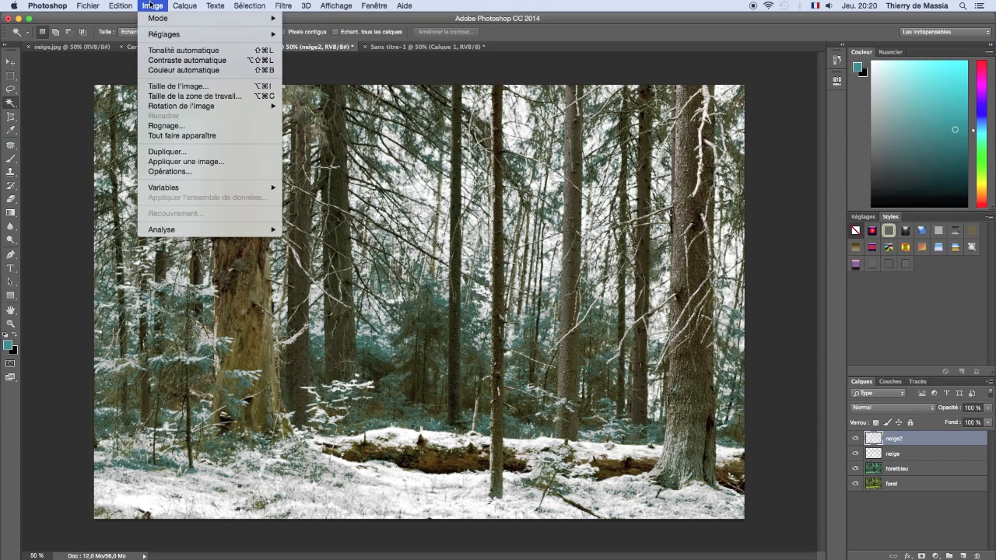
pyautogui.moveTo(165, 37)
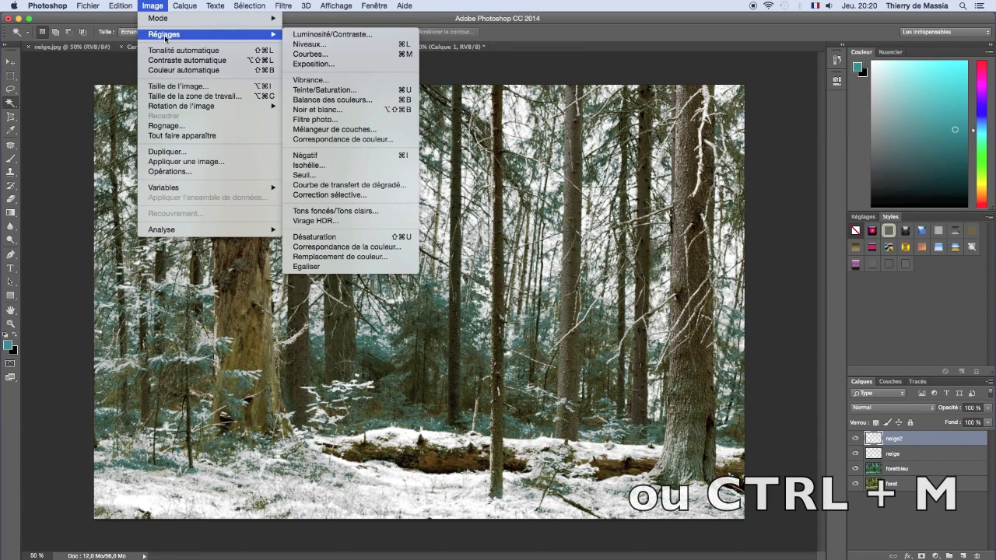
pyautogui.click(323, 54)
pyautogui.moveTo(426, 211); pyautogui.dragTo(682, 209)
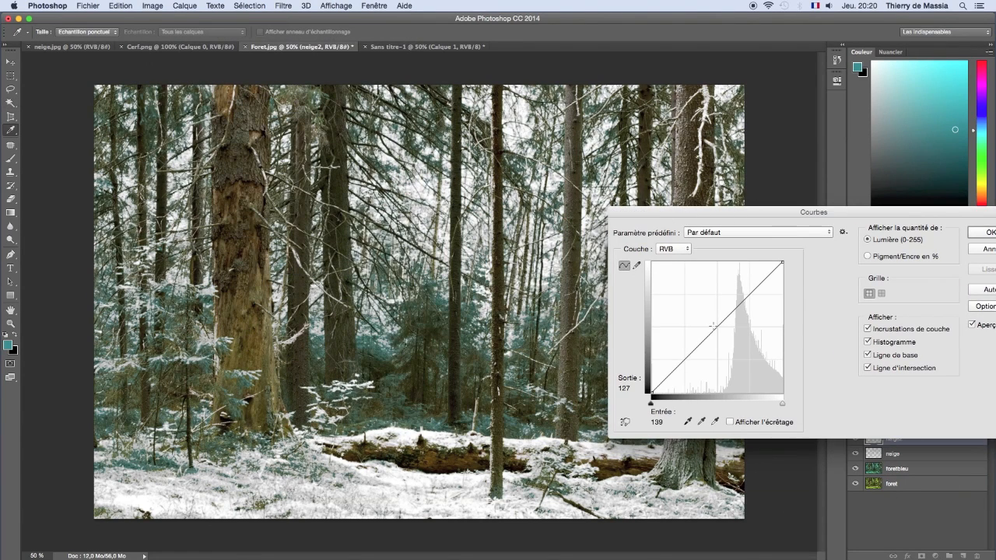
pyautogui.moveTo(714, 327)
pyautogui.mouseDown()
pyautogui.moveTo(704, 317)
pyautogui.moveTo(713, 322)
pyautogui.mouseUp()
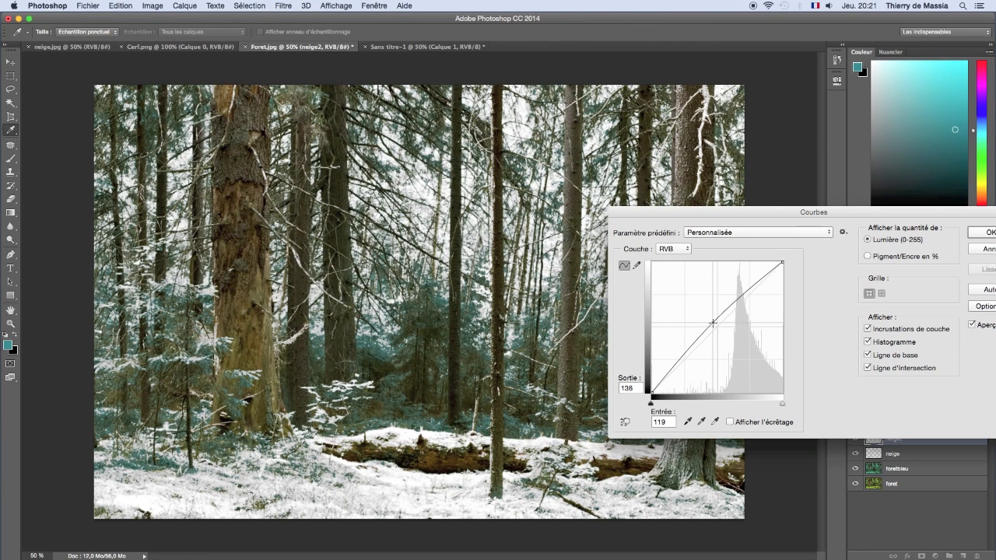
pyautogui.moveTo(753, 213); pyautogui.dragTo(668, 211)
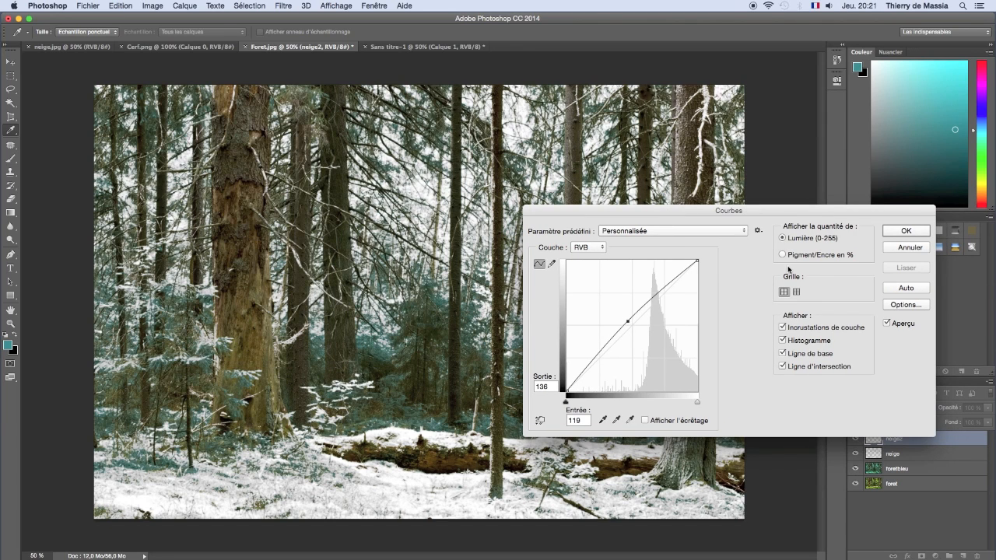
pyautogui.click(906, 231)
pyautogui.press('w')
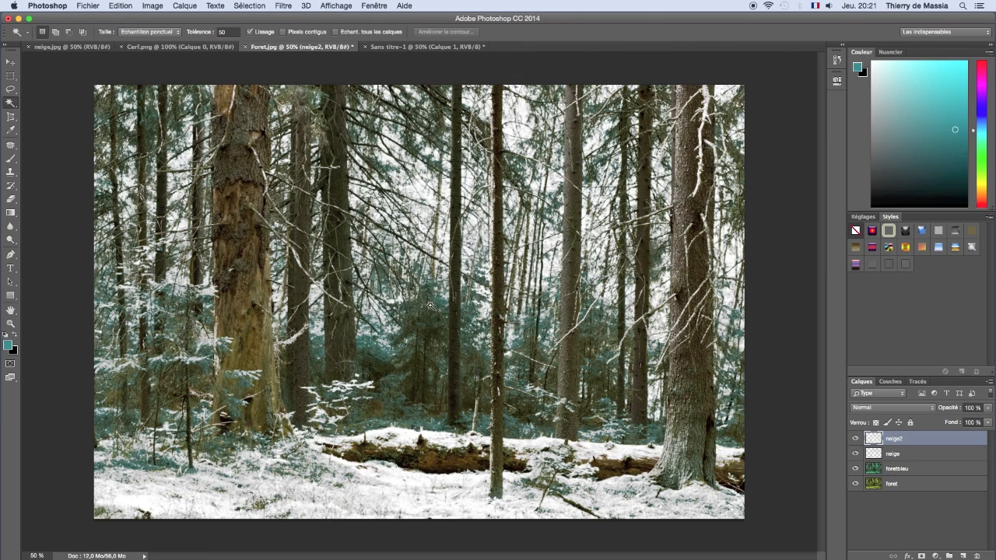
# Step: Add a new layer above neige2, set the foreground colour to white (ffffff) and keep the background colour black (000000)
pyautogui.click(964, 555)
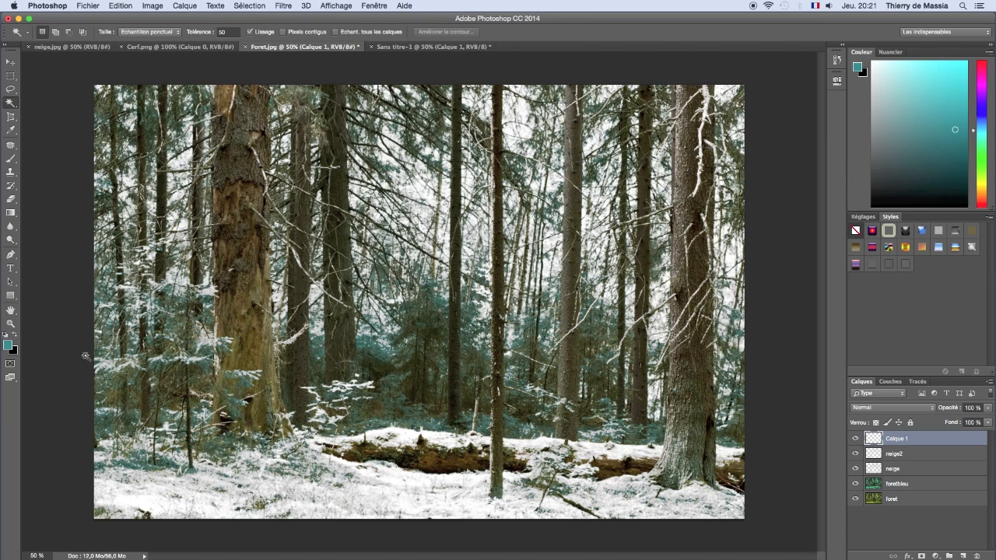
pyautogui.click(10, 346)
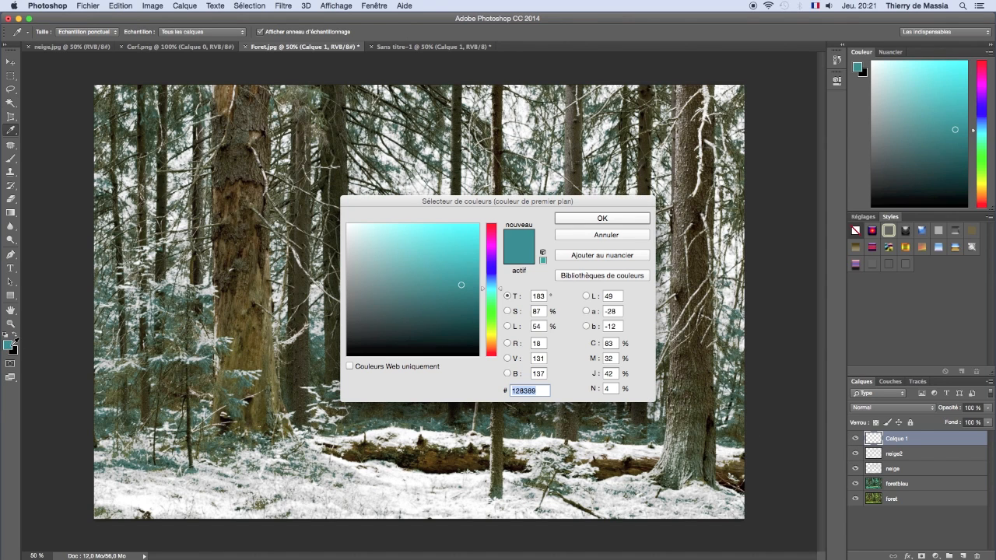
pyautogui.write('ffffff')
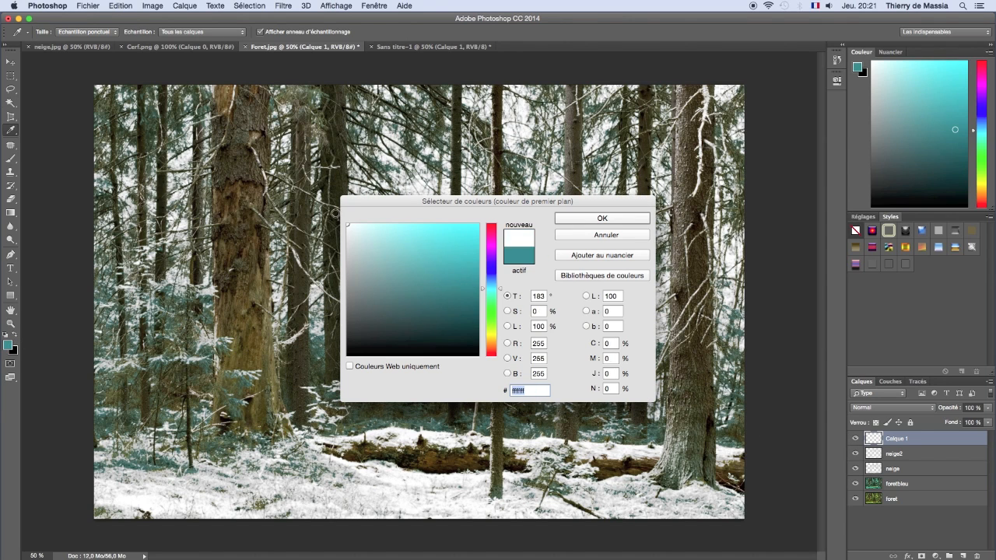
pyautogui.click(568, 222)
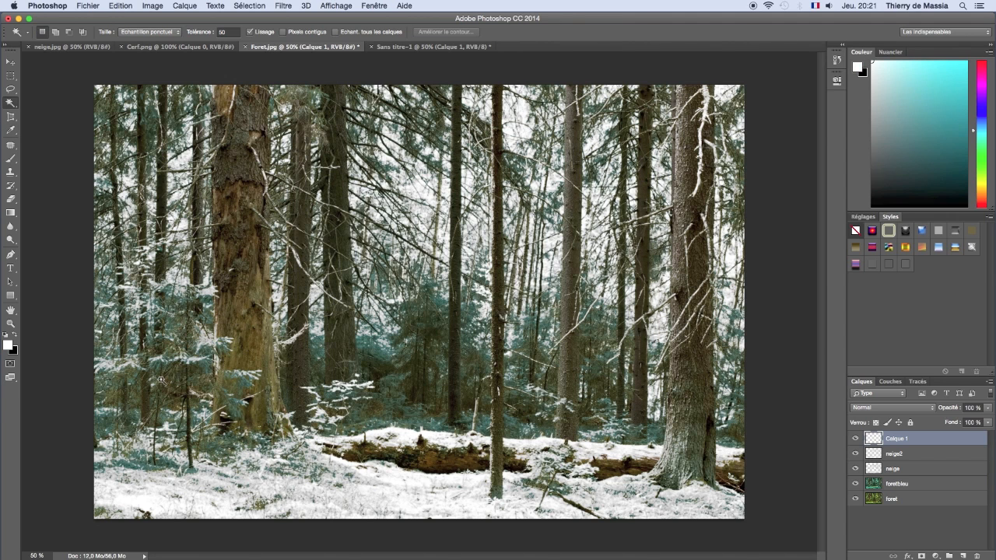
pyautogui.click(16, 352)
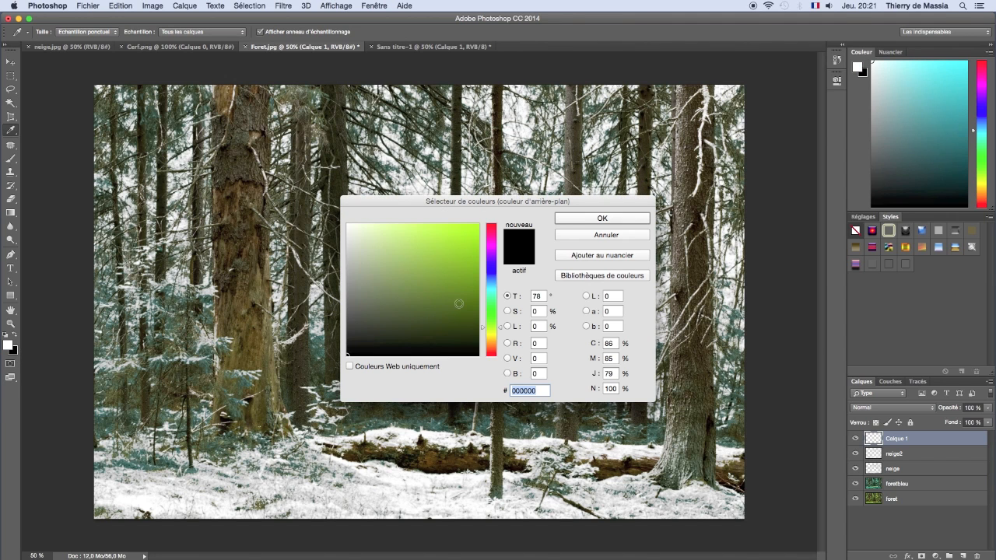
pyautogui.click(581, 221)
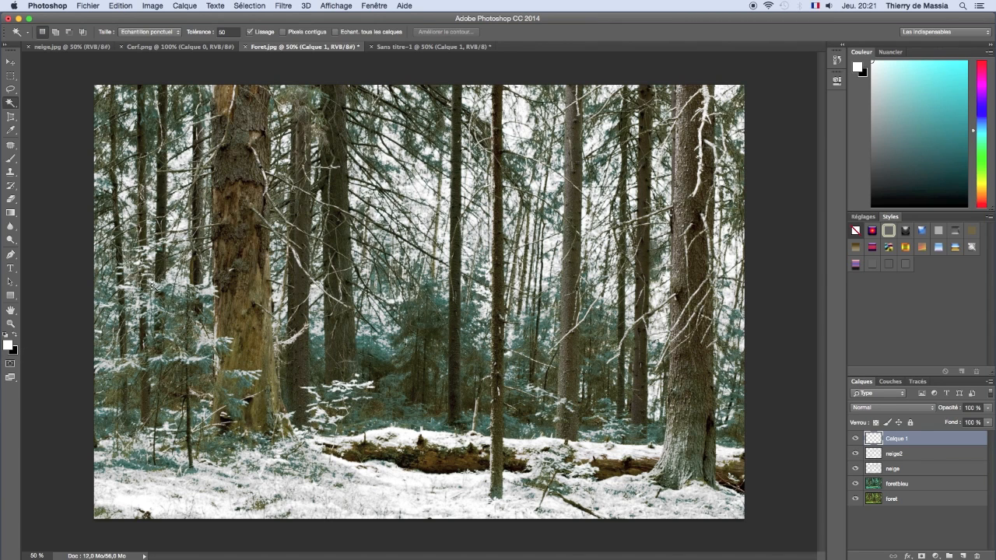
# Step: Fill the new layer with a vertical linear gradient from white at the image's upper edge to black just above mid-height
pyautogui.click(11, 213)
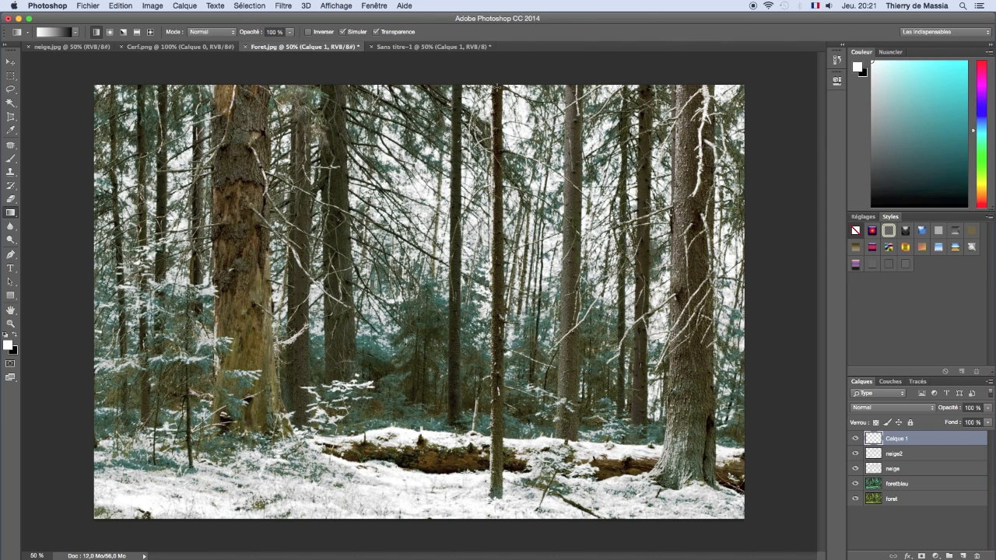
pyautogui.moveTo(498, 87); pyautogui.dragTo(496, 483)
pyautogui.moveTo(499, 202); pyautogui.dragTo(498, 279)
pyautogui.moveTo(499, 272); pyautogui.dragTo(499, 271)
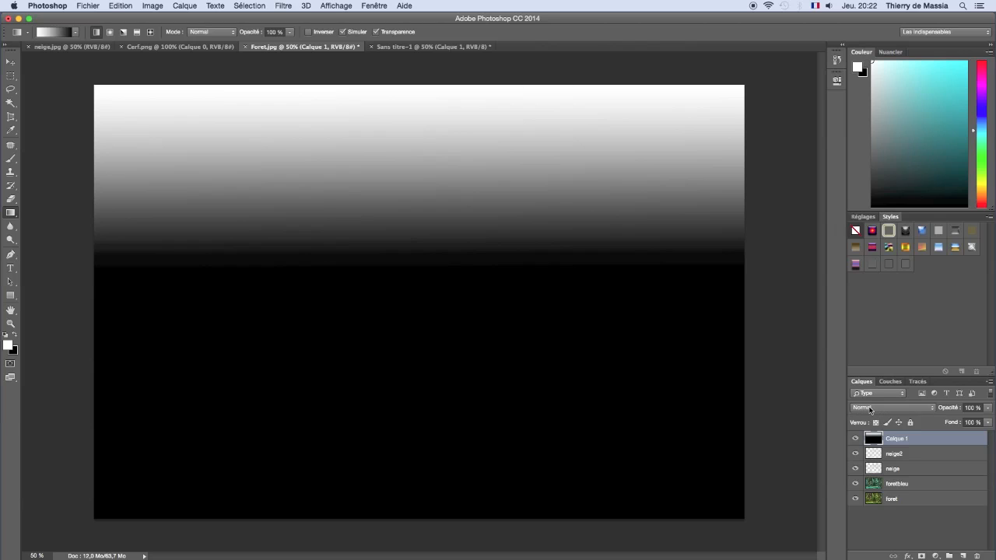
# Step: Set the blending mode of the gradient layer to Superposition
pyautogui.click(870, 409)
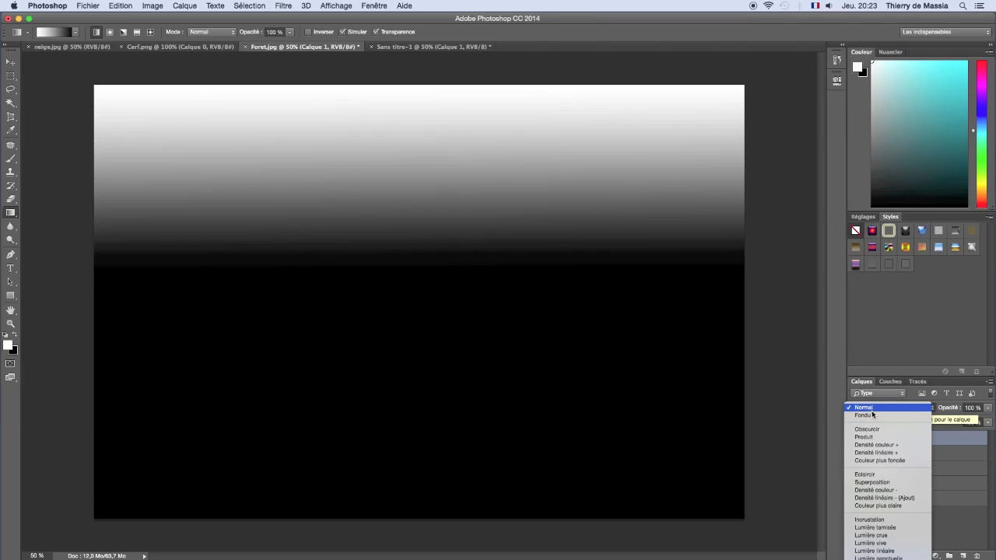
pyautogui.click(884, 484)
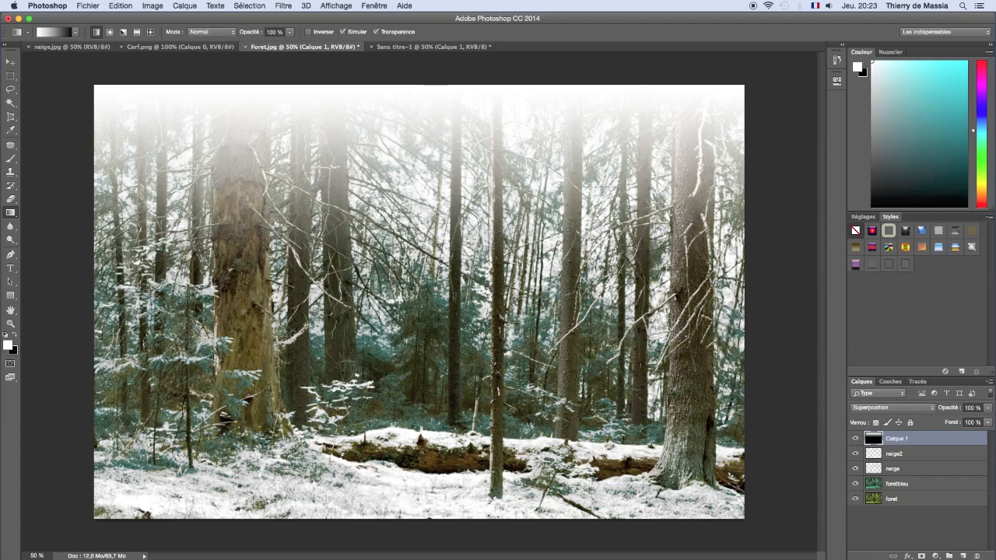
# Step: Erase the white haze over the large trunk beside the bluish firs with a soft 221 px Eraser at 20% opacity
pyautogui.click(12, 199)
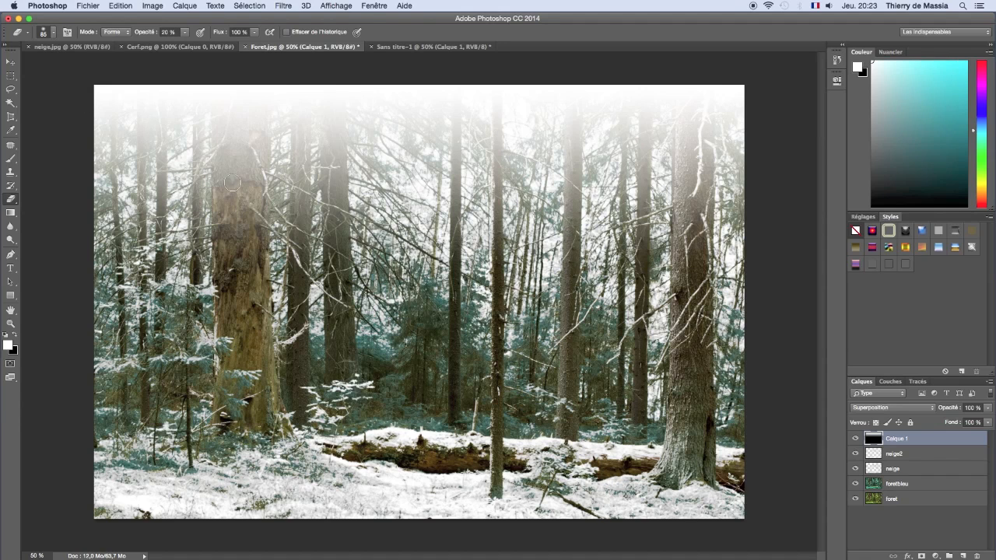
pyautogui.click(52, 33)
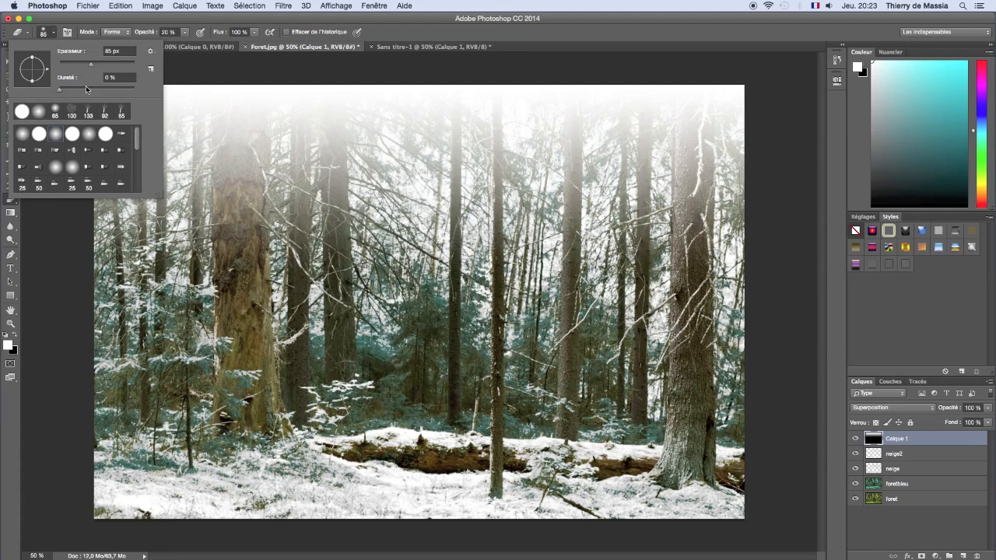
pyautogui.moveTo(93, 67); pyautogui.dragTo(110, 68)
pyautogui.moveTo(116, 67); pyautogui.dragTo(117, 67)
pyautogui.moveTo(236, 174)
pyautogui.mouseDown()
pyautogui.moveTo(235, 127)
pyautogui.moveTo(237, 276)
pyautogui.mouseUp()
pyautogui.click(240, 285)
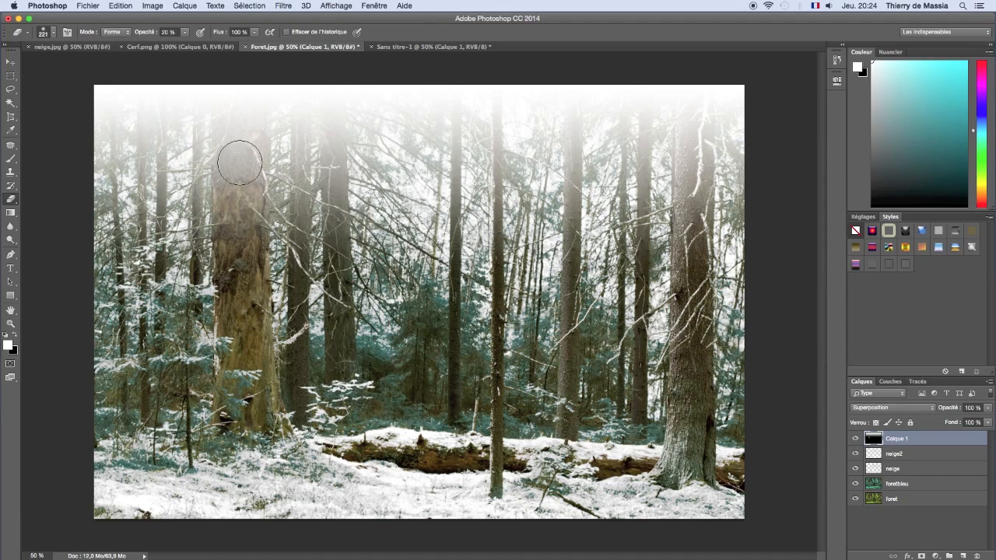
pyautogui.moveTo(242, 144); pyautogui.dragTo(239, 88)
pyautogui.click(239, 85)
pyautogui.moveTo(238, 85)
pyautogui.mouseDown()
pyautogui.moveTo(239, 206)
pyautogui.moveTo(239, 74)
pyautogui.moveTo(243, 285)
pyautogui.mouseUp()
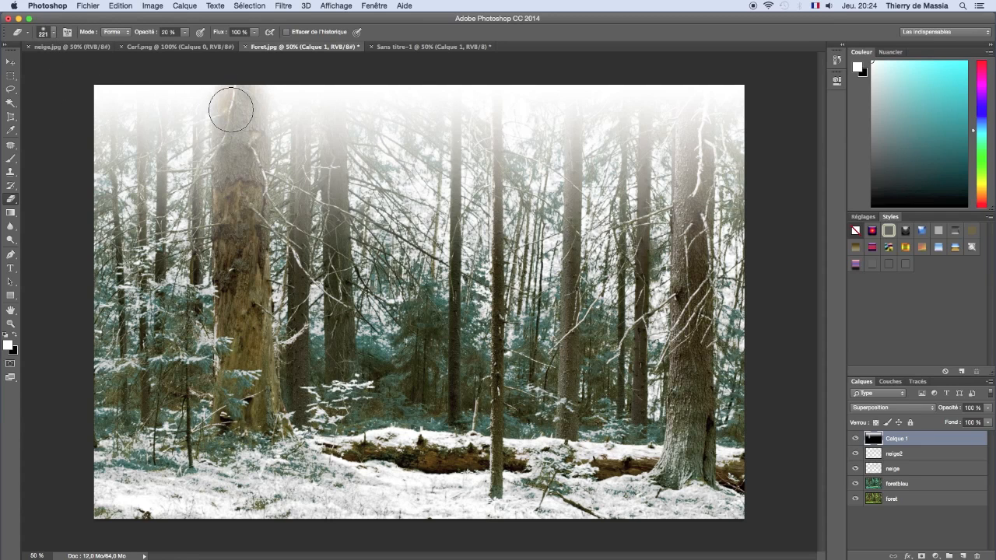
pyautogui.moveTo(856, 454)
pyautogui.mouseDown()
pyautogui.moveTo(857, 470)
pyautogui.moveTo(858, 457)
pyautogui.mouseUp()
# Step: Reduce the Eraser to 149 px and erase the haze along the thick trunk near the photo's right edge
pyautogui.click(55, 33)
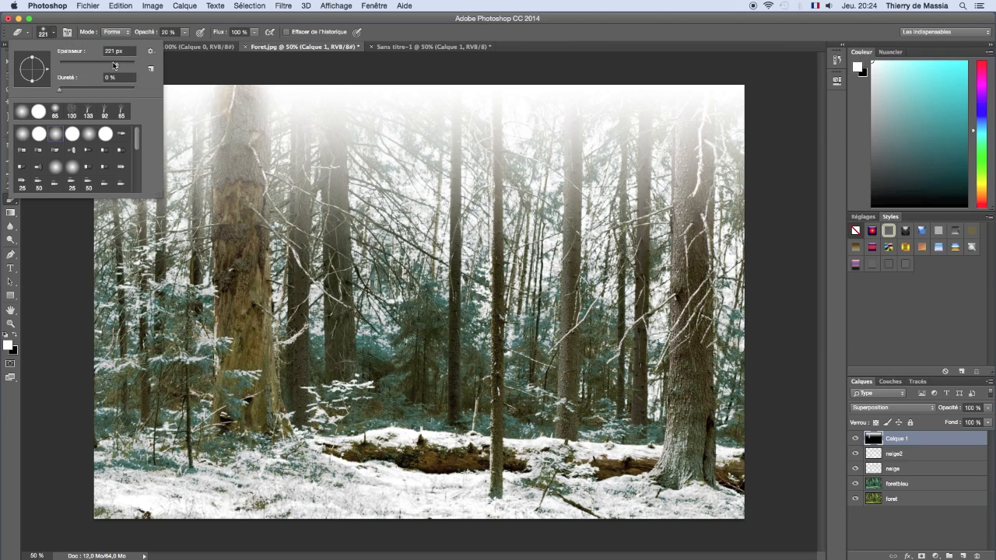
pyautogui.moveTo(118, 67); pyautogui.dragTo(106, 65)
pyautogui.click(696, 298)
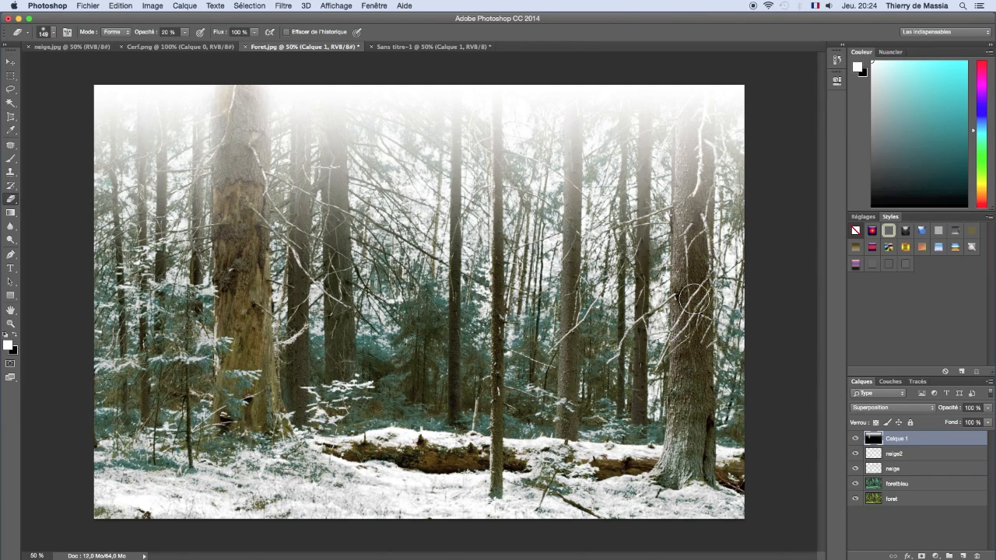
pyautogui.moveTo(695, 299); pyautogui.dragTo(693, 288)
pyautogui.moveTo(692, 303)
pyautogui.mouseDown()
pyautogui.moveTo(681, 148)
pyautogui.moveTo(698, 84)
pyautogui.mouseUp()
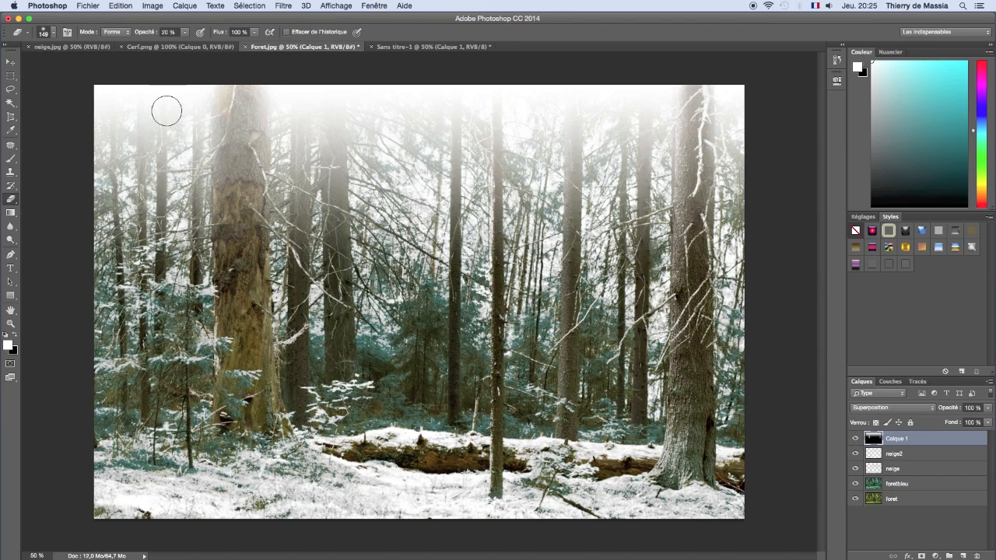
# Step: Reduce the Eraser size further and erase the haze over the upper part of the thin central trunk
pyautogui.click(54, 34)
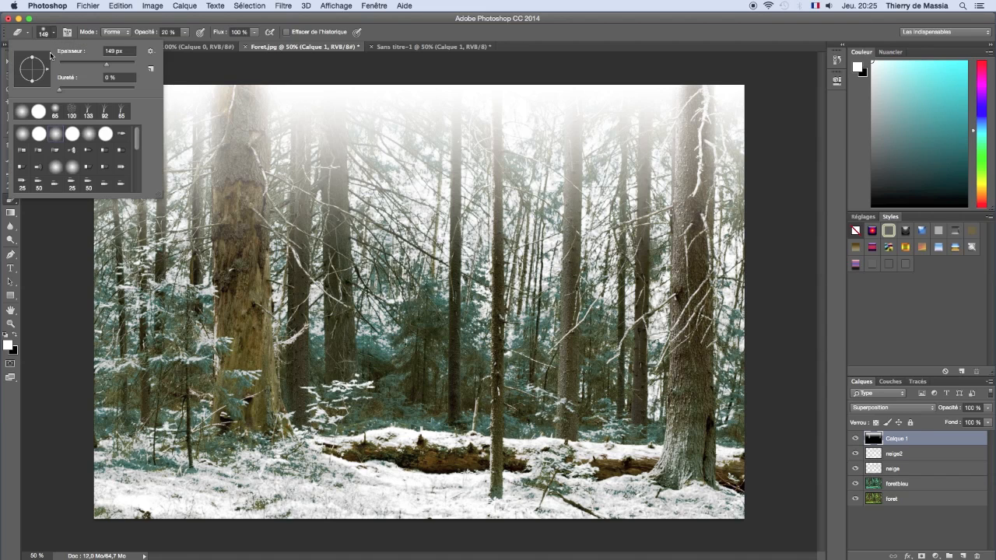
pyautogui.moveTo(99, 65); pyautogui.dragTo(94, 62)
pyautogui.click(498, 273)
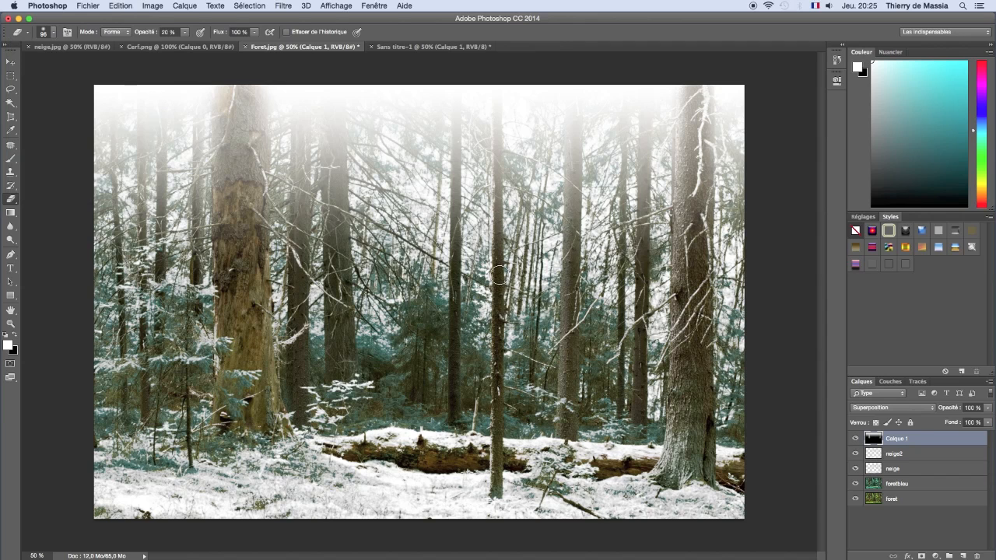
pyautogui.keyDown('shift'); pyautogui.click(499, 81); pyautogui.keyUp('shift')
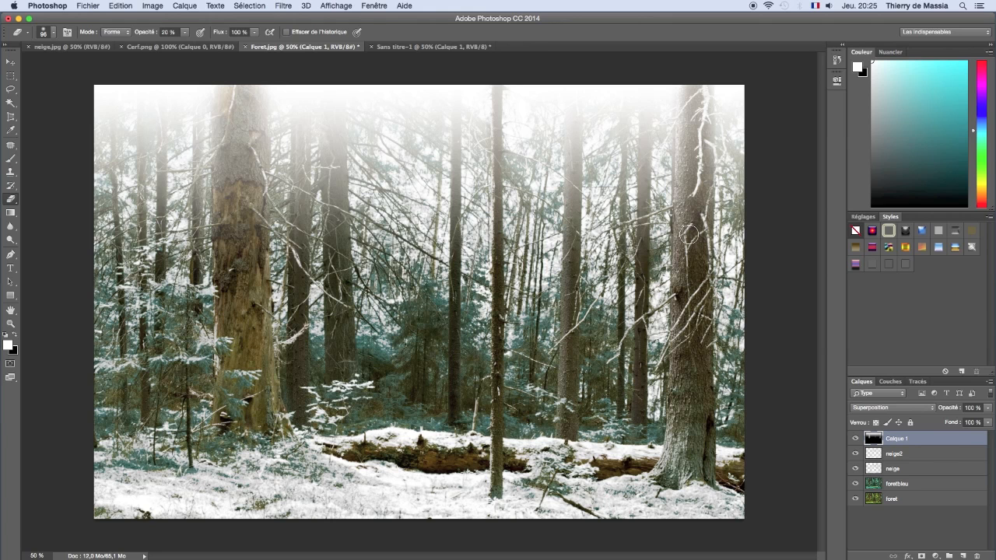
# Step: Copy the entire neige.jpg snowflake image and paste it into Foret.jpg as a new layer
pyautogui.click(66, 49)
pyautogui.hotkey('ctrl', 'a')
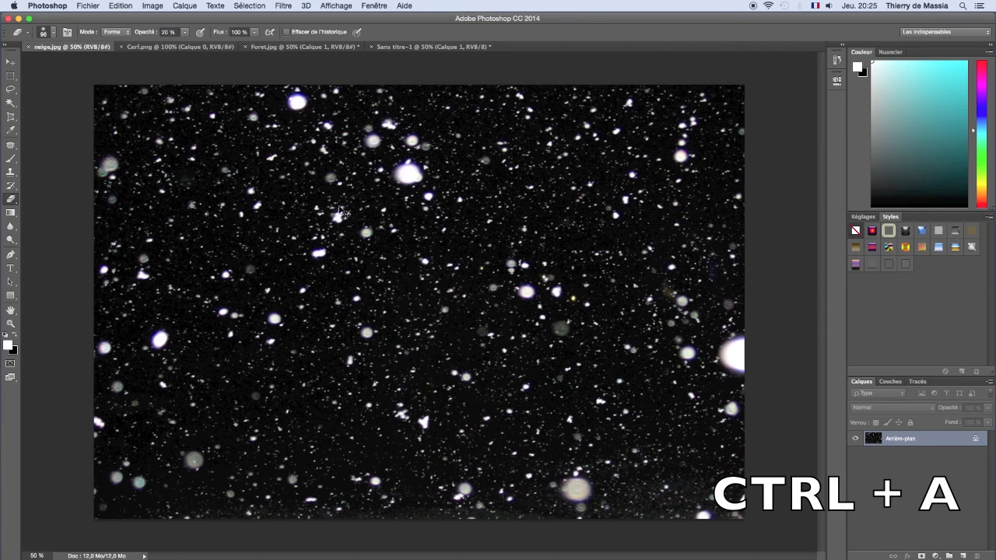
pyautogui.hotkey('ctrl', 'a')
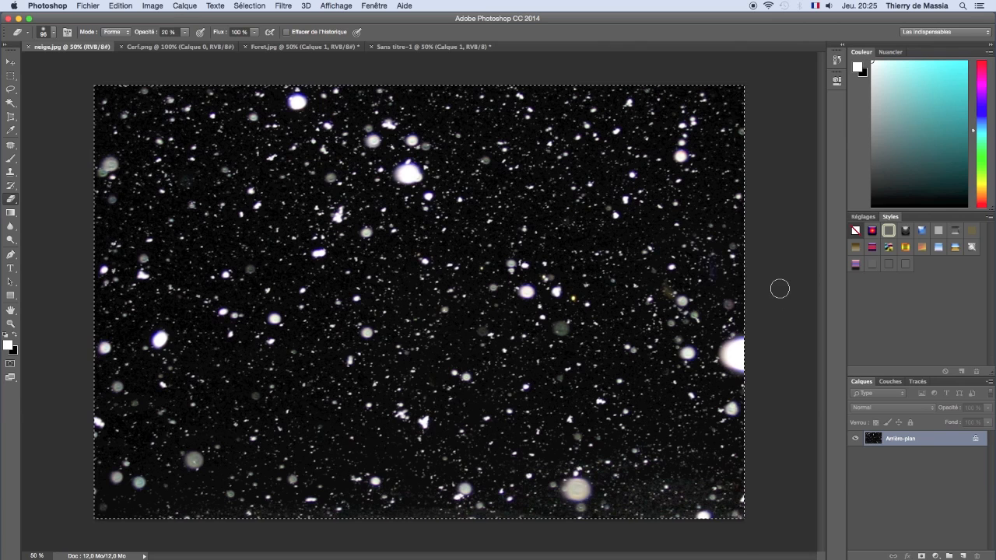
pyautogui.hotkey('ctrl', 'c')
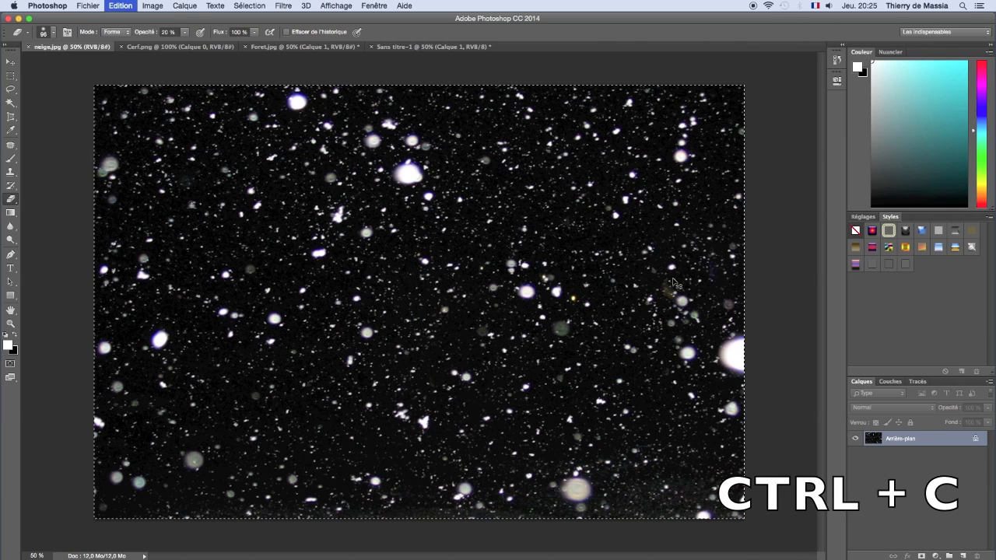
pyautogui.click(288, 47)
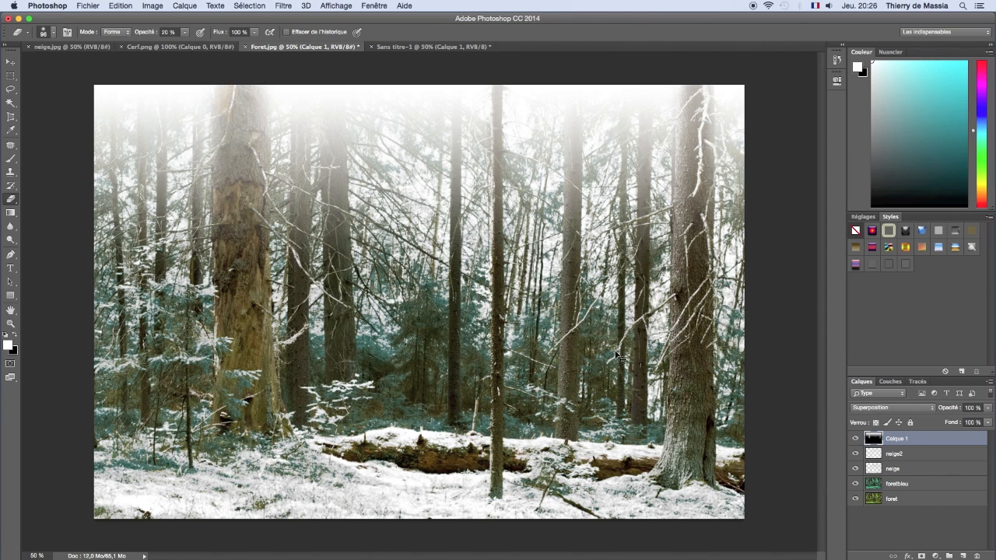
pyautogui.hotkey('ctrl', 'v')
pyautogui.hotkey('ctrl', 'v')
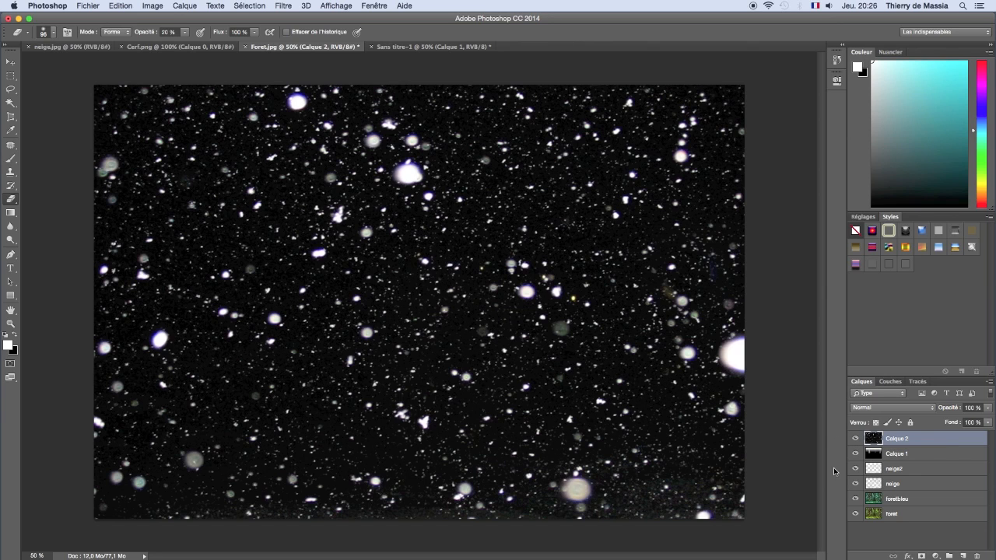
# Step: Rename the gradient layer brouillard
pyautogui.doubleClick(898, 455)
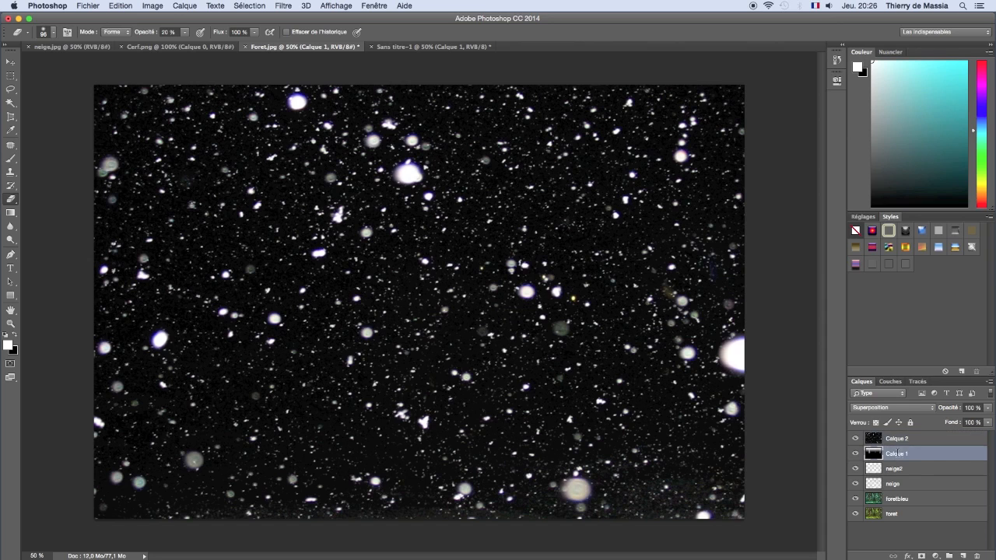
pyautogui.write('br')
pyautogui.press('Return')
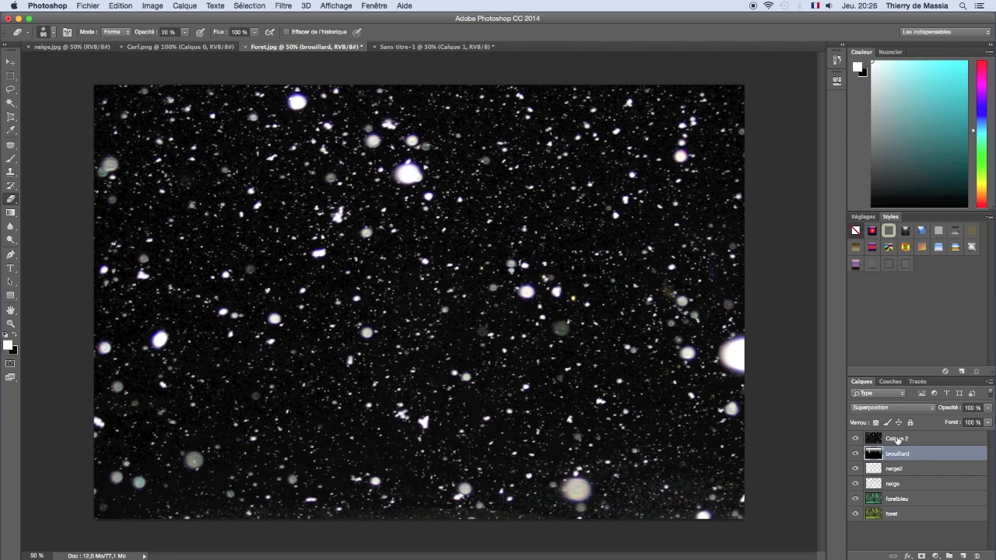
# Step: Rename the pasted snowflake layer flocon and set its blending mode to Superposition
pyautogui.doubleClick(893, 440)
pyautogui.write('floc')
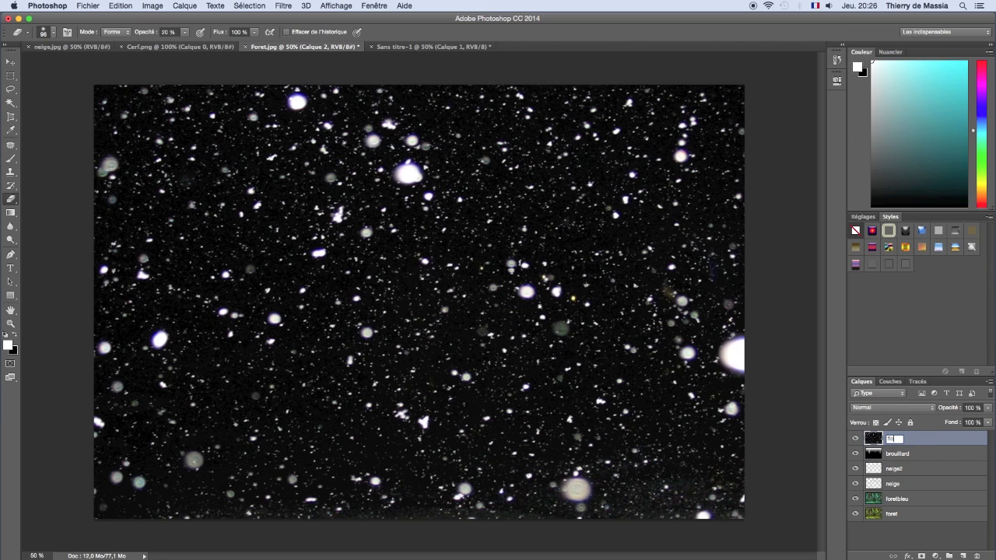
pyautogui.write('on')
pyautogui.press('Return')
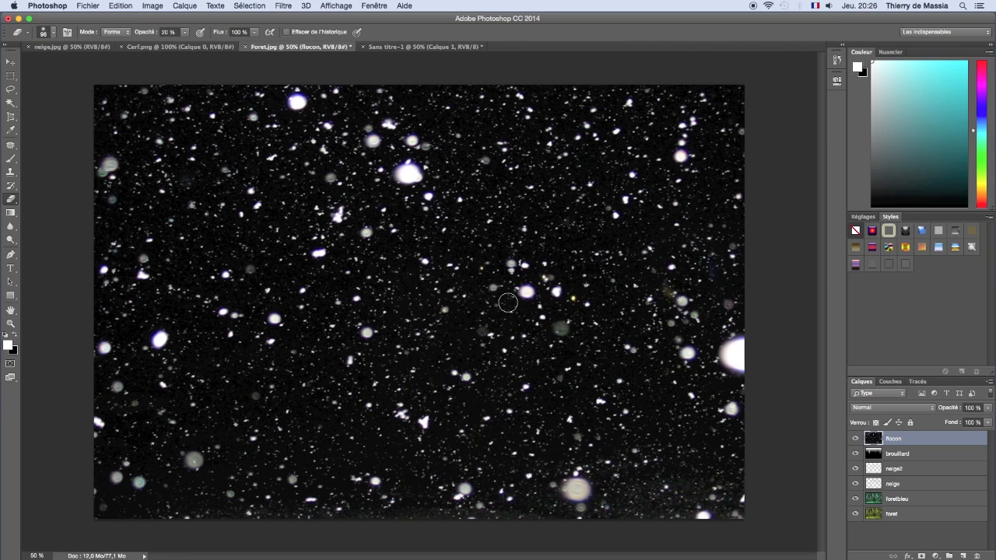
pyautogui.click(881, 410)
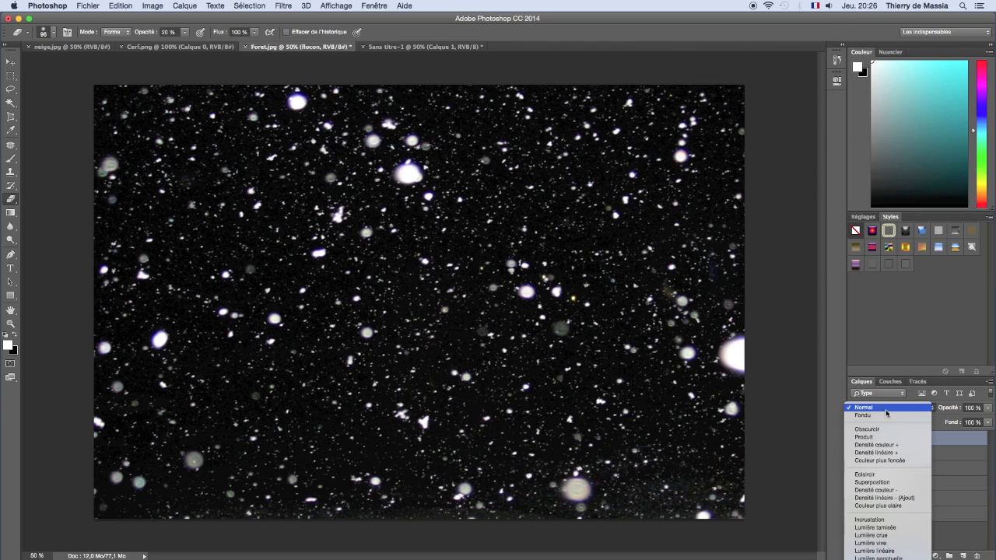
pyautogui.click(906, 485)
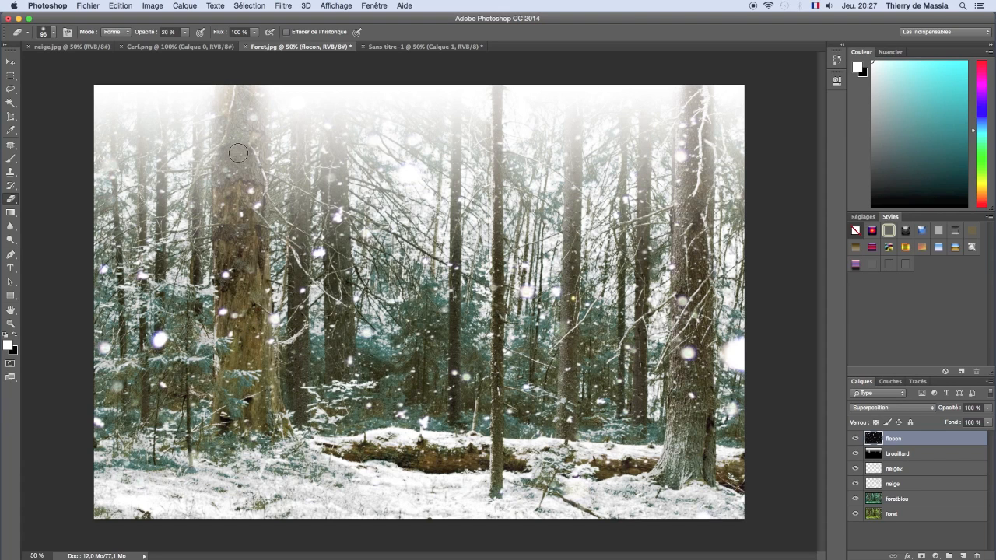
# Step: Copy the whole stag image from Cerf.png and paste it into Foret.jpg above the flocon layer
pyautogui.click(161, 49)
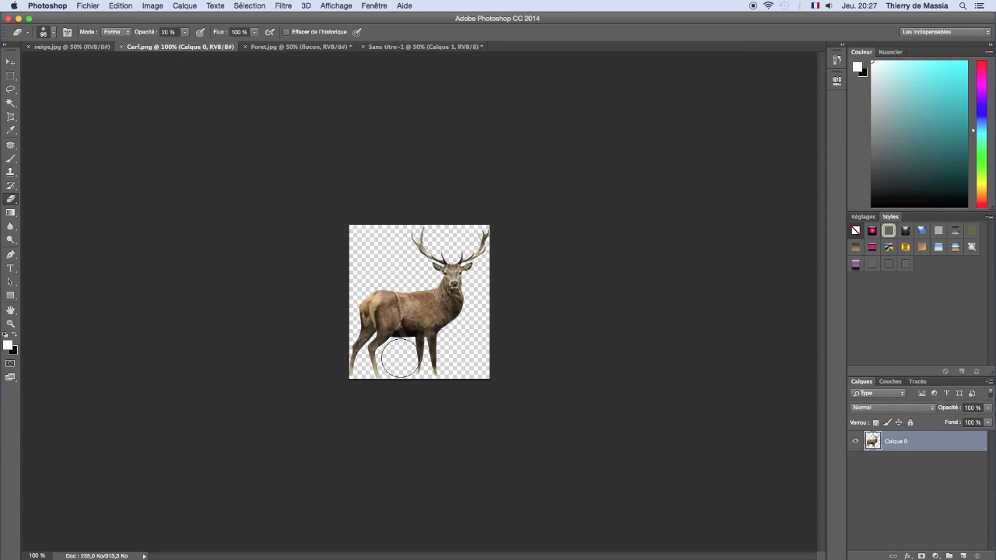
pyautogui.moveTo(375, 357)
pyautogui.mouseDown()
pyautogui.moveTo(363, 355)
pyautogui.moveTo(372, 356)
pyautogui.mouseUp()
pyautogui.hotkey('ctrl', 'a')
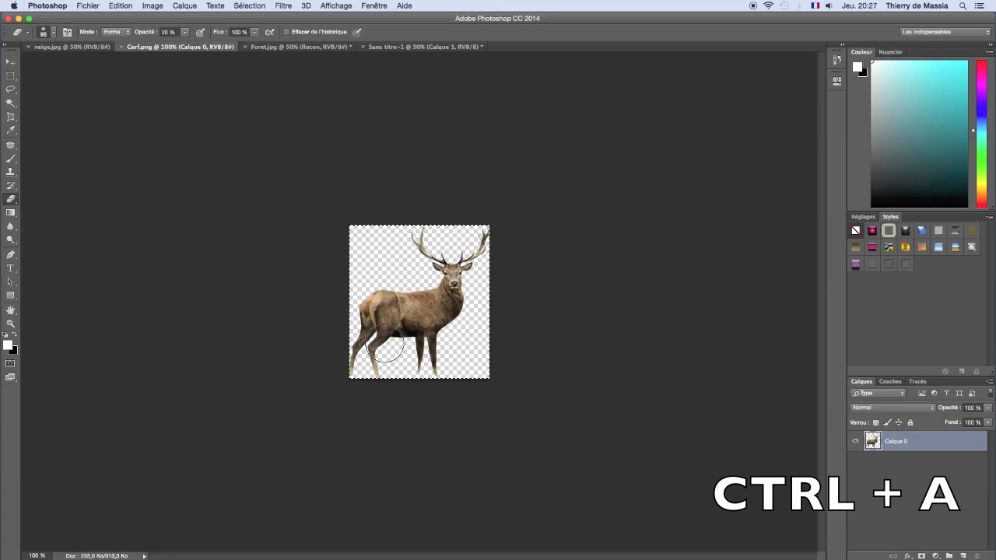
pyautogui.hotkey('ctrl', 'c')
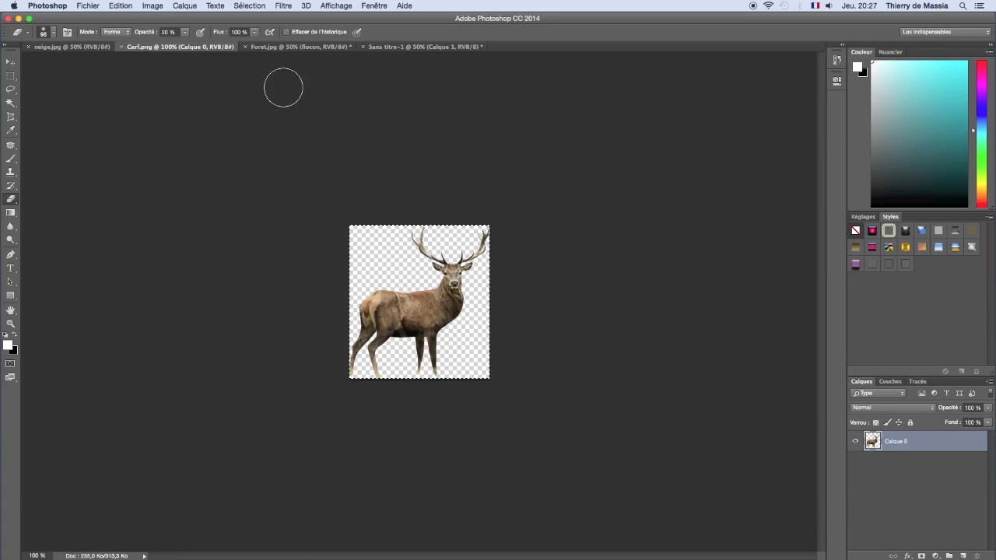
pyautogui.click(284, 47)
pyautogui.hotkey('ctrl', 'v')
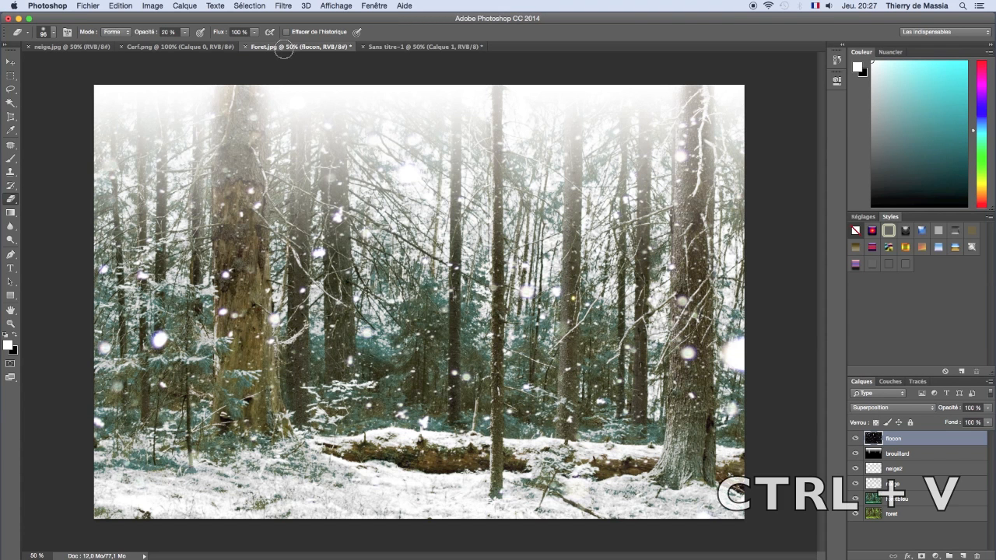
pyautogui.hotkey('ctrl', 'v')
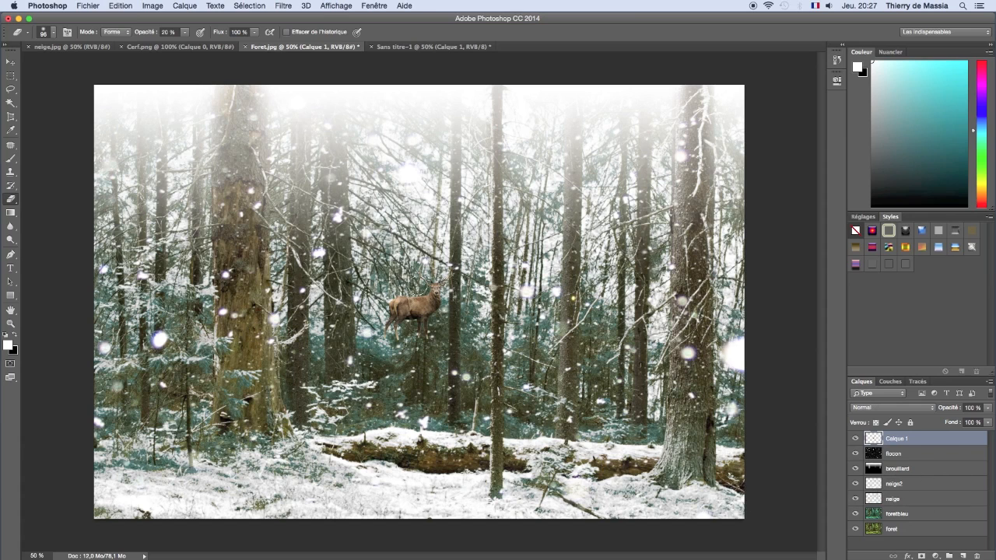
# Step: Rename the pasted stag layer cerf
pyautogui.doubleClick(896, 439)
pyautogui.write('cerf')
pyautogui.press('Return')
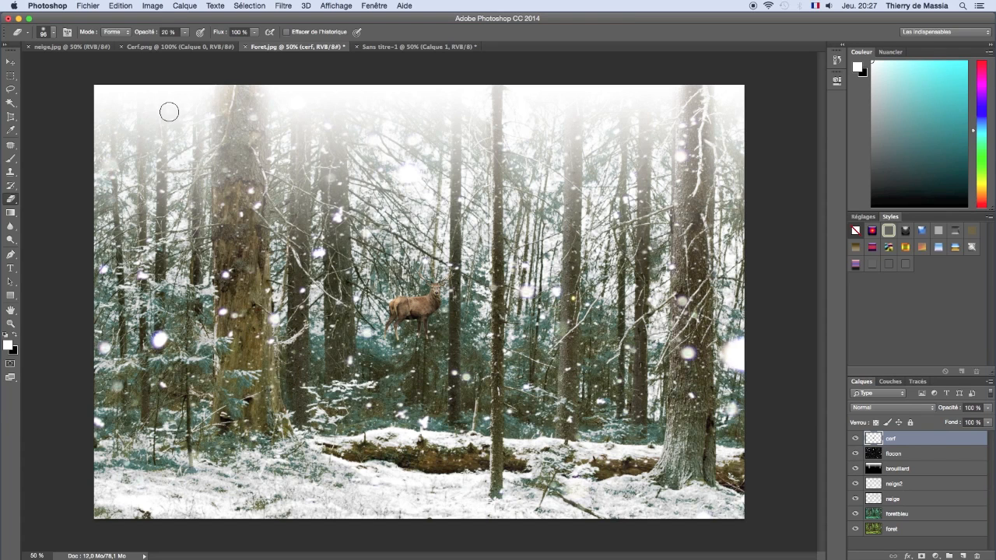
# Step: Lower the Rouge channel of the cerf layer with Curves, setting a midpoint at input 135, output 124
pyautogui.click(154, 6)
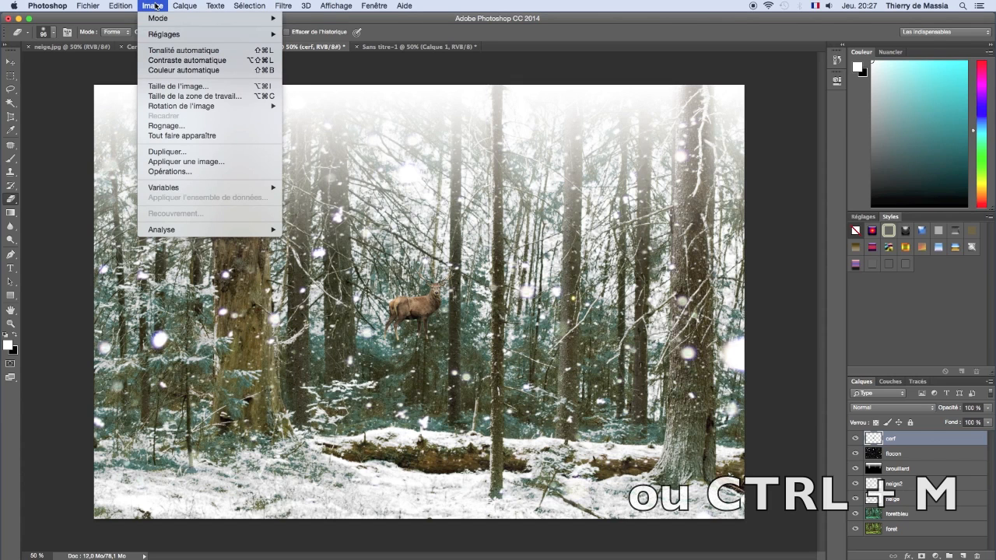
pyautogui.moveTo(221, 34)
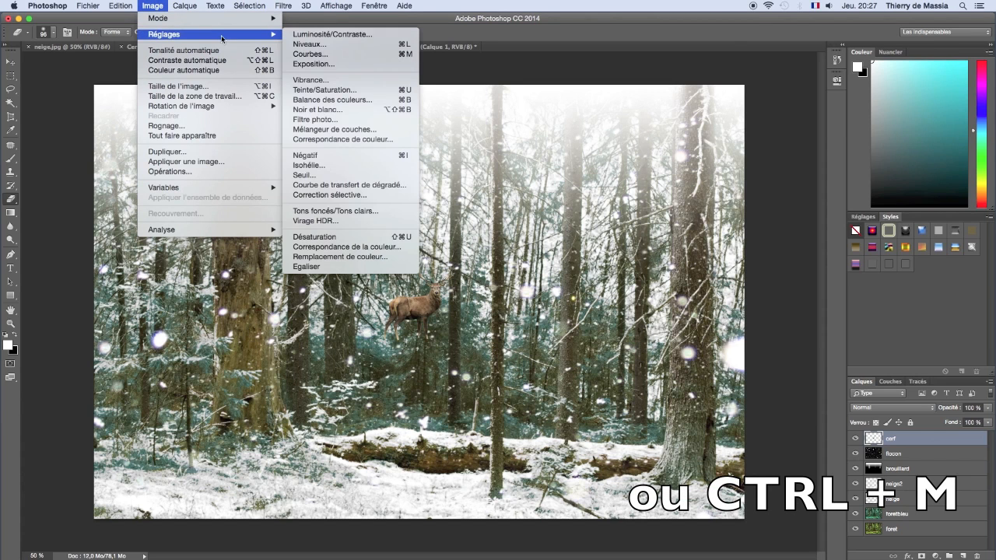
pyautogui.click(302, 56)
pyautogui.moveTo(653, 211); pyautogui.dragTo(696, 211)
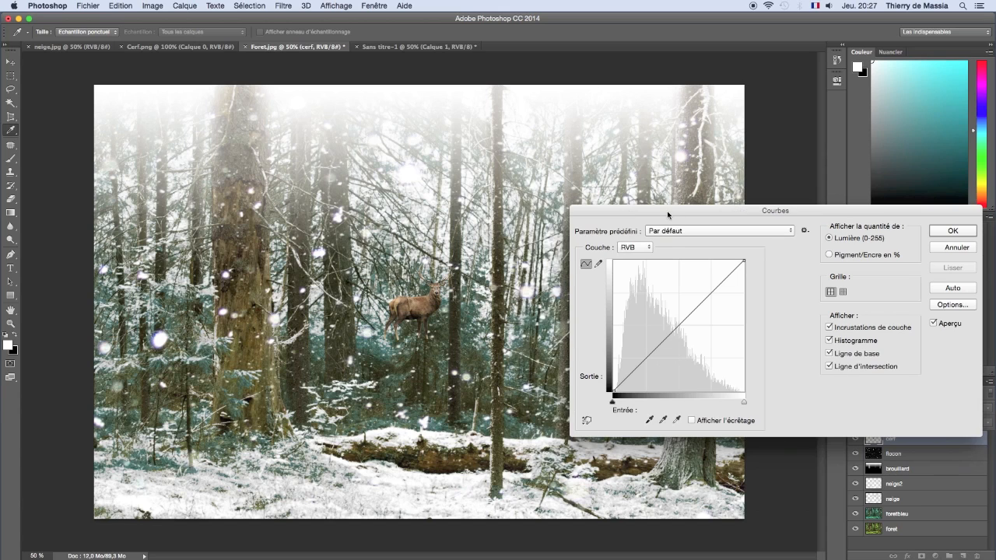
pyautogui.click(636, 249)
pyautogui.click(632, 256)
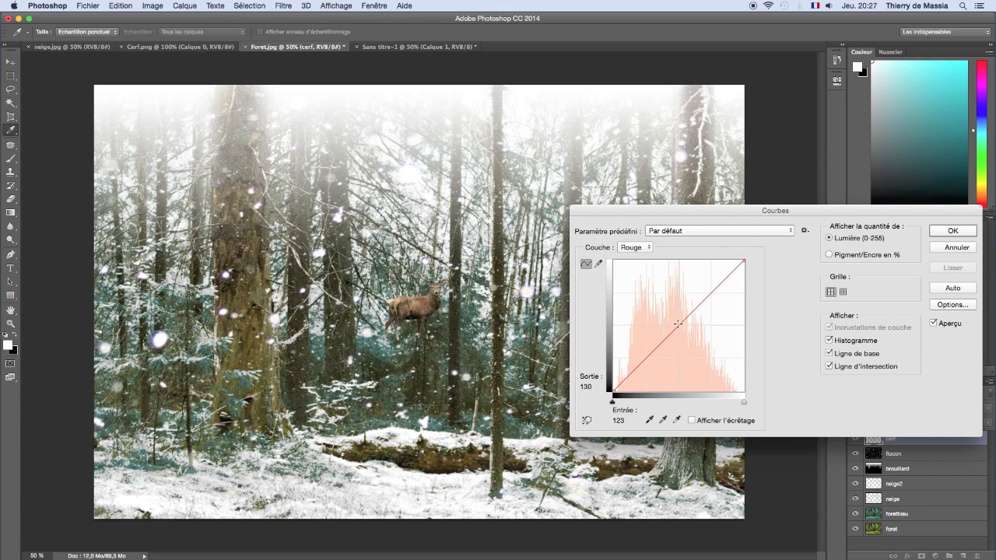
pyautogui.moveTo(679, 327); pyautogui.dragTo(682, 329)
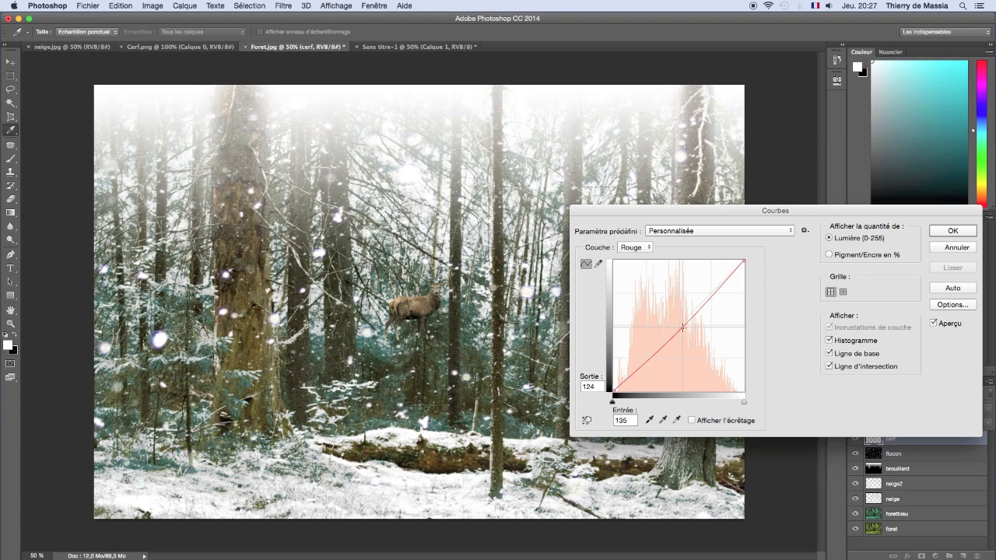
# Step: Raise the Vert channel of the stag with a curve point at input 125, output 131, and apply the Curves adjustment
pyautogui.click(633, 248)
pyautogui.click(638, 257)
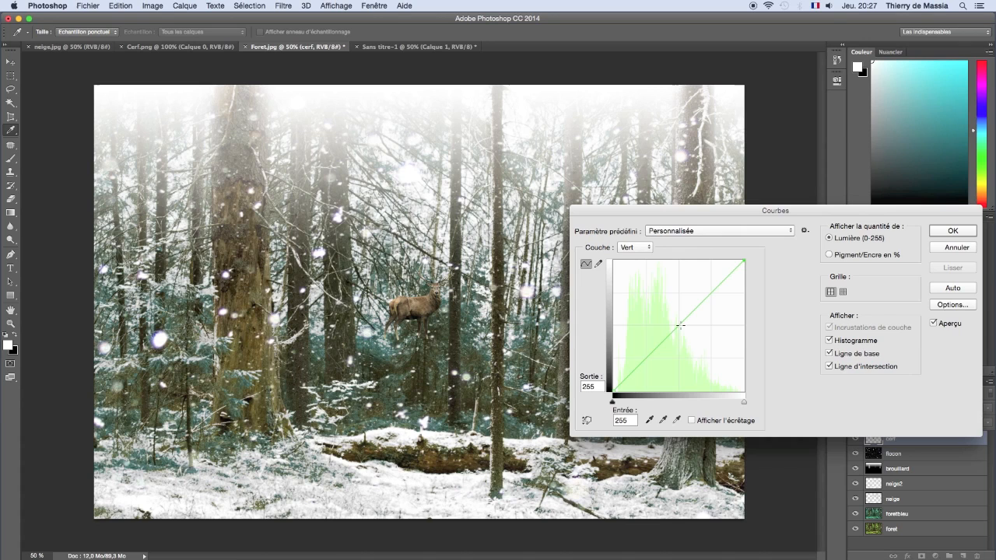
pyautogui.moveTo(680, 327); pyautogui.dragTo(677, 324)
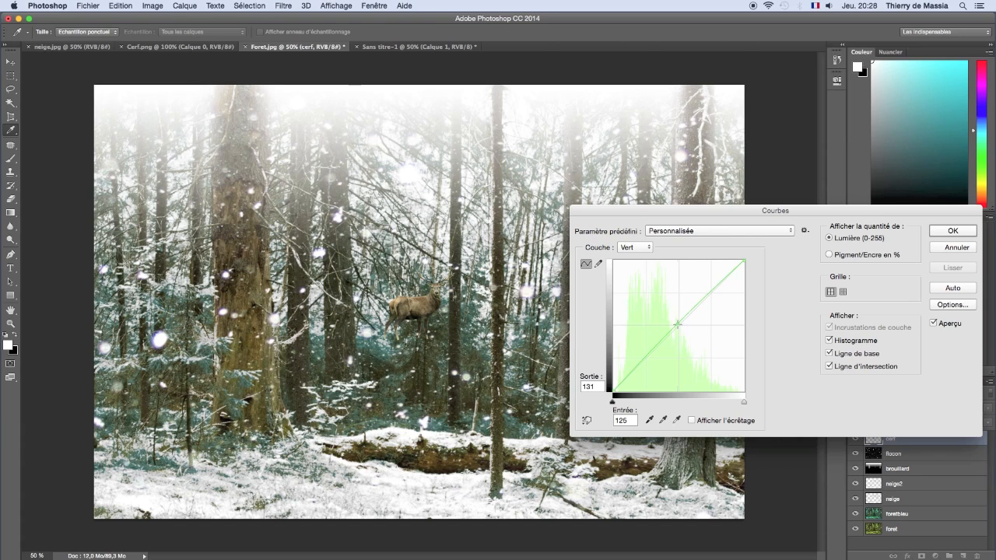
pyautogui.click(941, 231)
pyautogui.press('e')
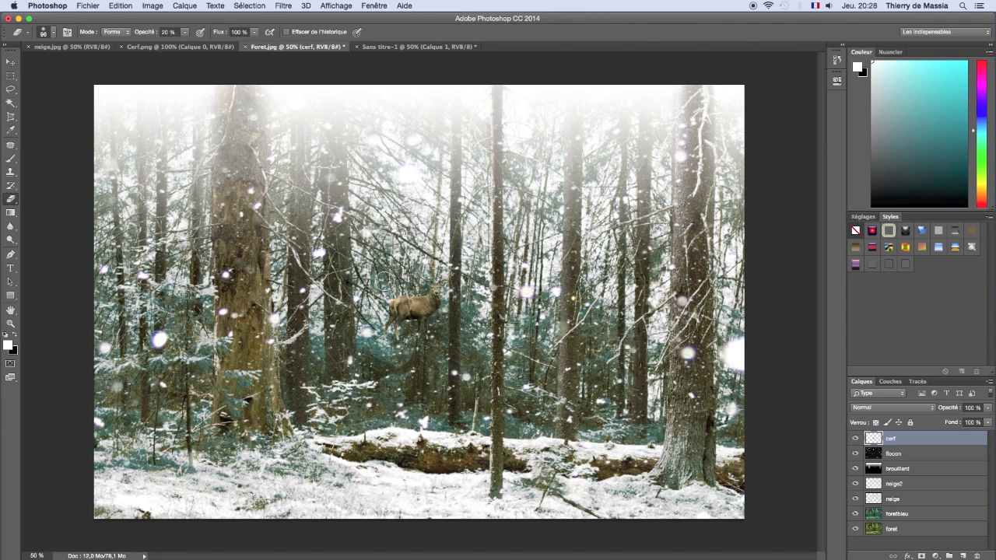
# Step: Enlarge the stag with a free transform so that its antlers reach the thin central trunk, and apply it
pyautogui.click(122, 6)
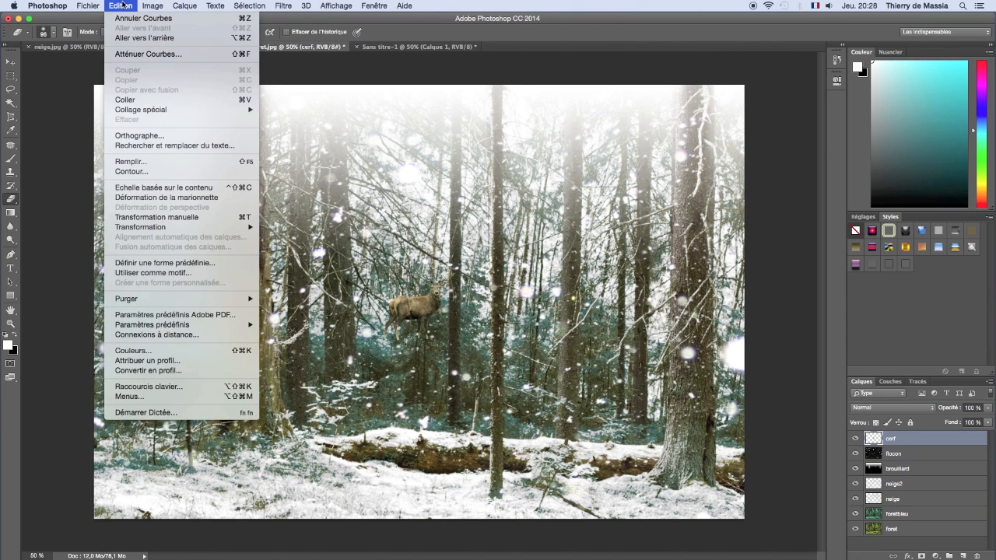
pyautogui.click(176, 218)
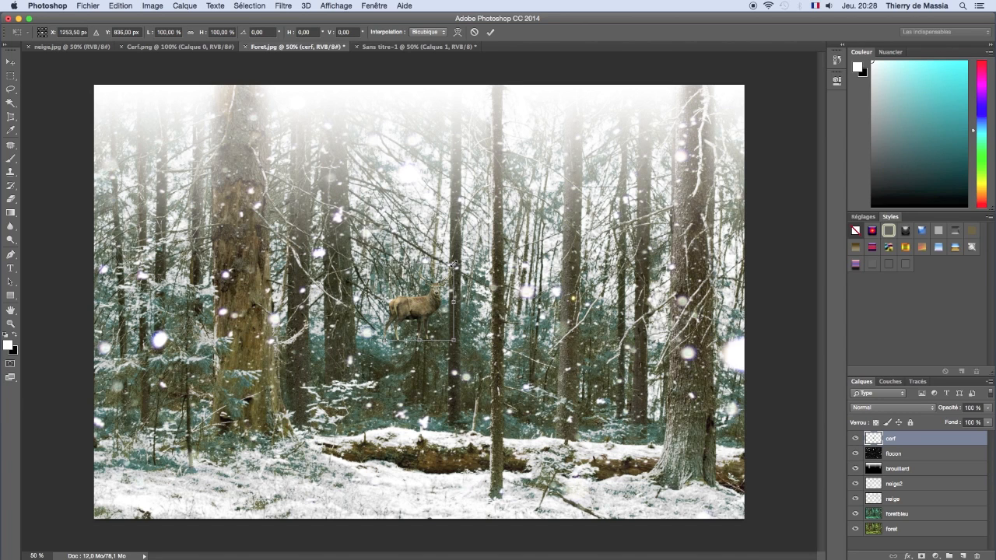
pyautogui.moveTo(454, 265); pyautogui.dragTo(518, 233)
pyautogui.press('Return')
pyautogui.press('e')
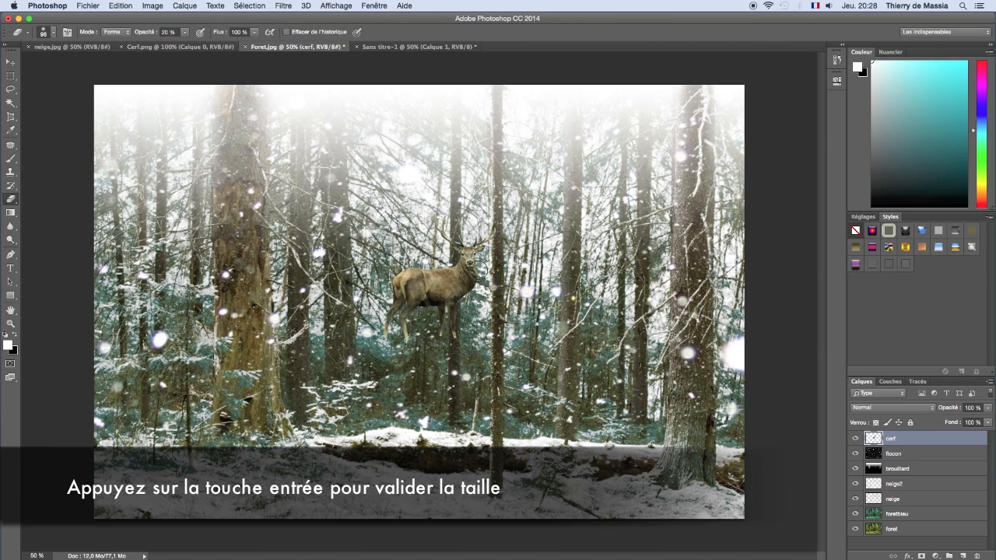
# Step: Place the cerf layer between neige and foretbleu, and move the stag down to stand just behind the snowy log
pyautogui.moveTo(894, 499); pyautogui.dragTo(895, 506)
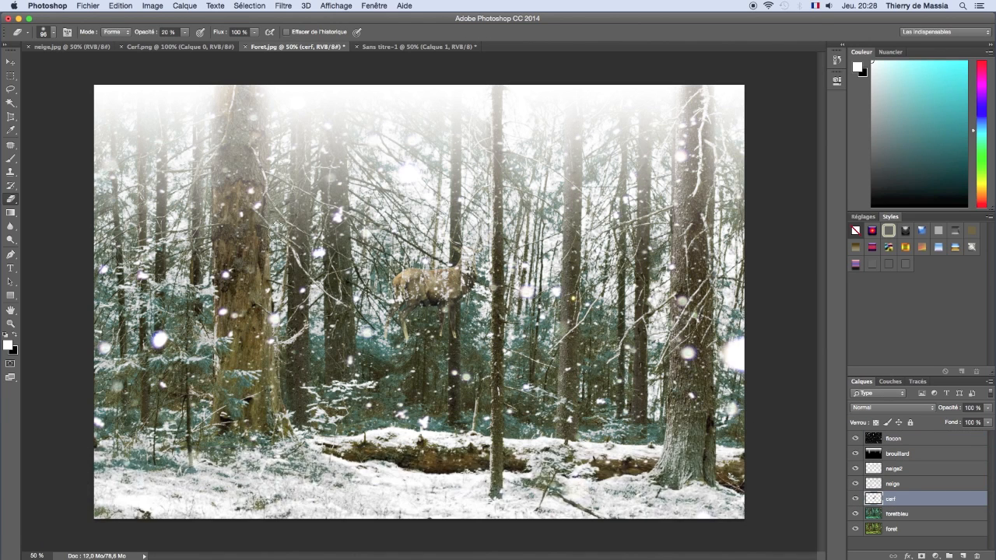
pyautogui.click(10, 64)
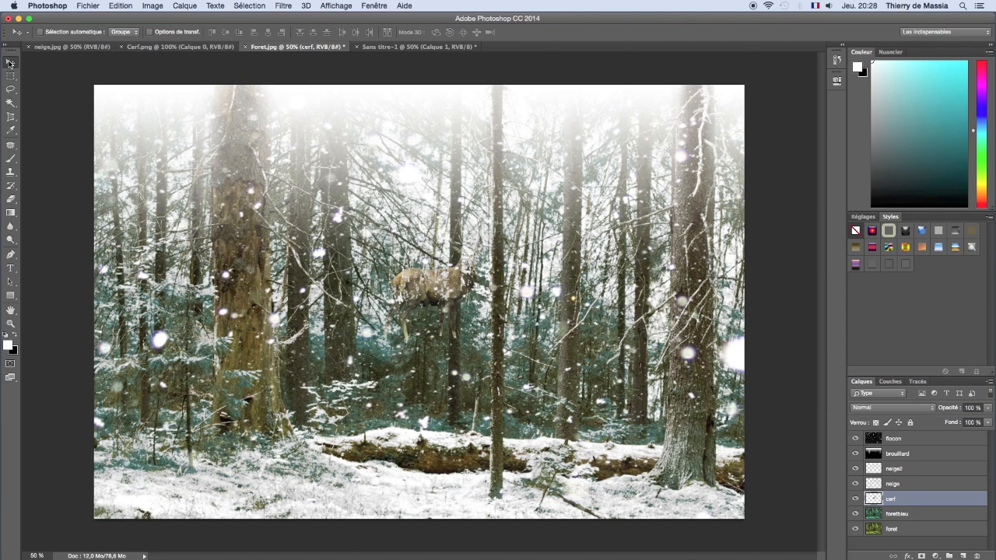
pyautogui.moveTo(450, 285); pyautogui.dragTo(427, 375)
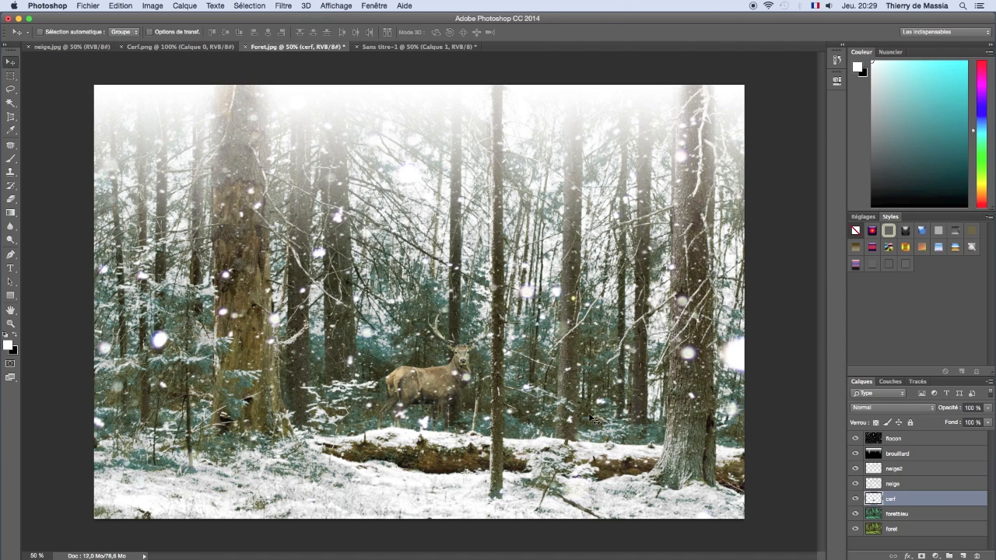
# Step: Add a new layer above neige2 and ready the Brush tool at 12 px, 100 % hardness and 60 % opacity
pyautogui.click(909, 470)
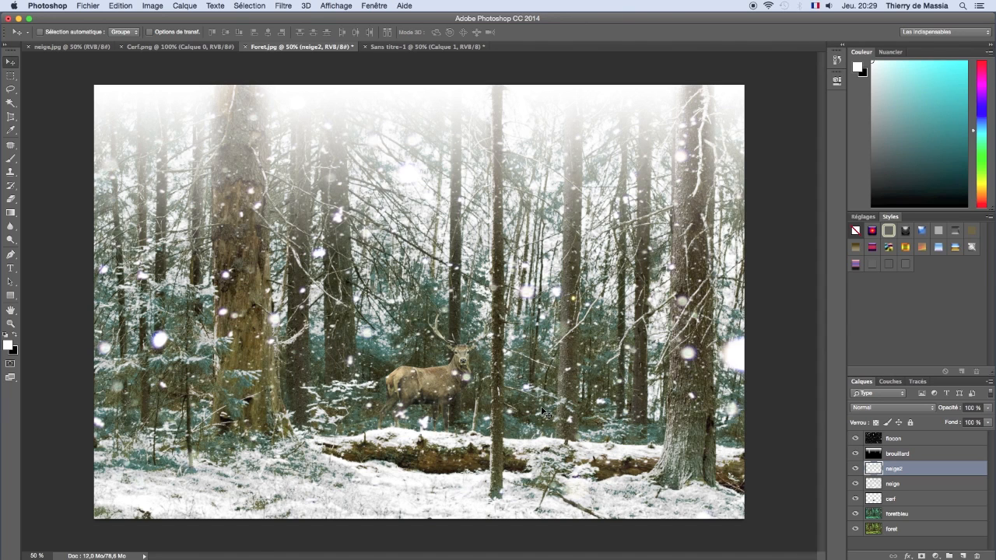
pyautogui.click(11, 160)
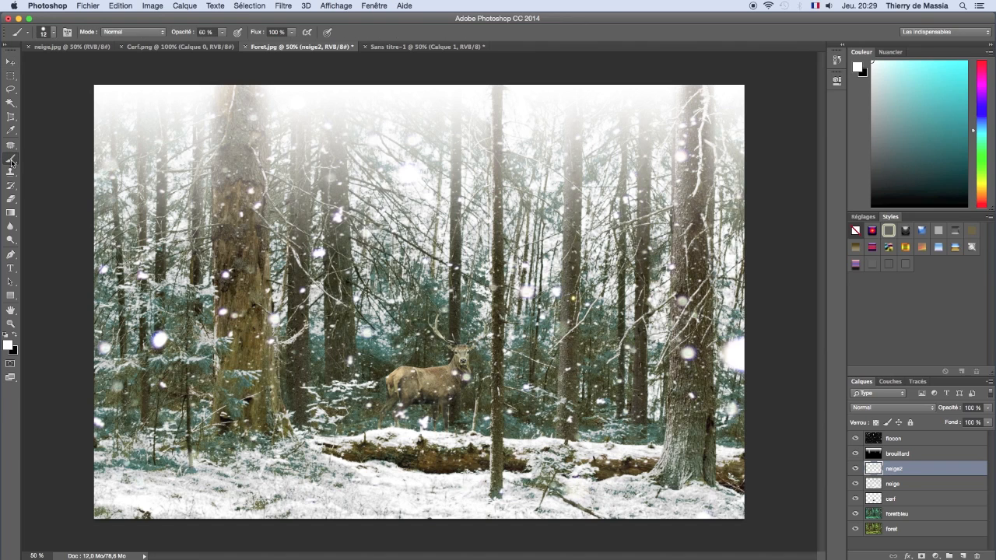
pyautogui.click(53, 32)
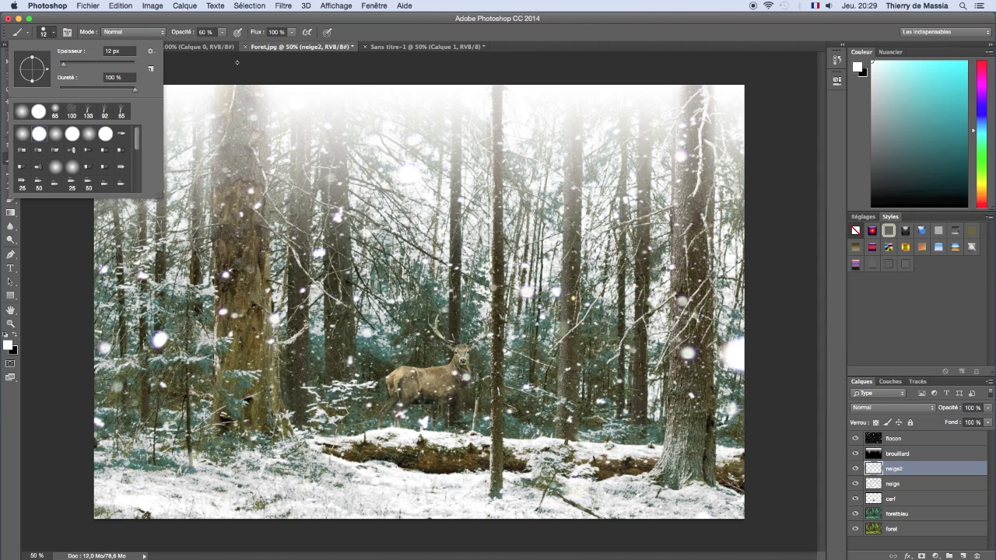
pyautogui.click(214, 32)
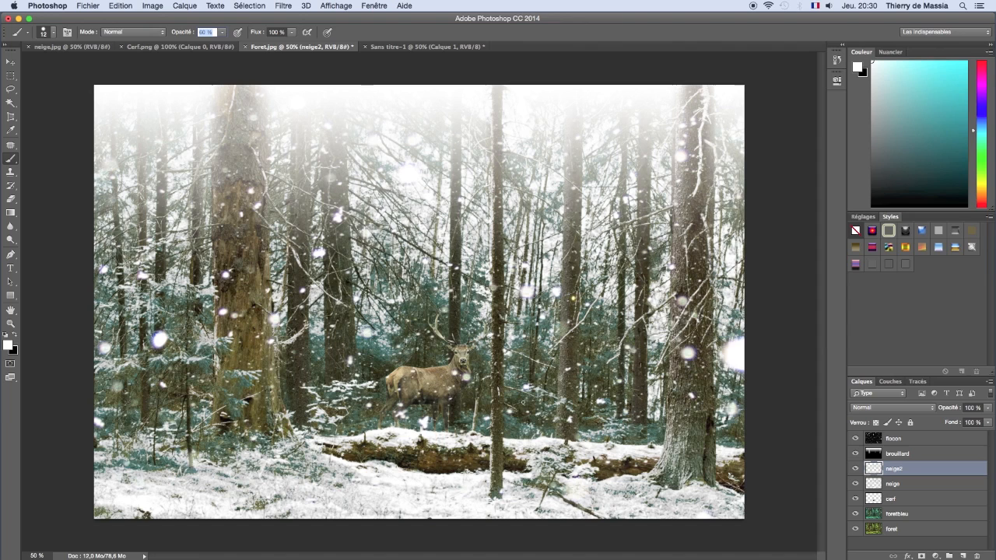
pyautogui.click(964, 556)
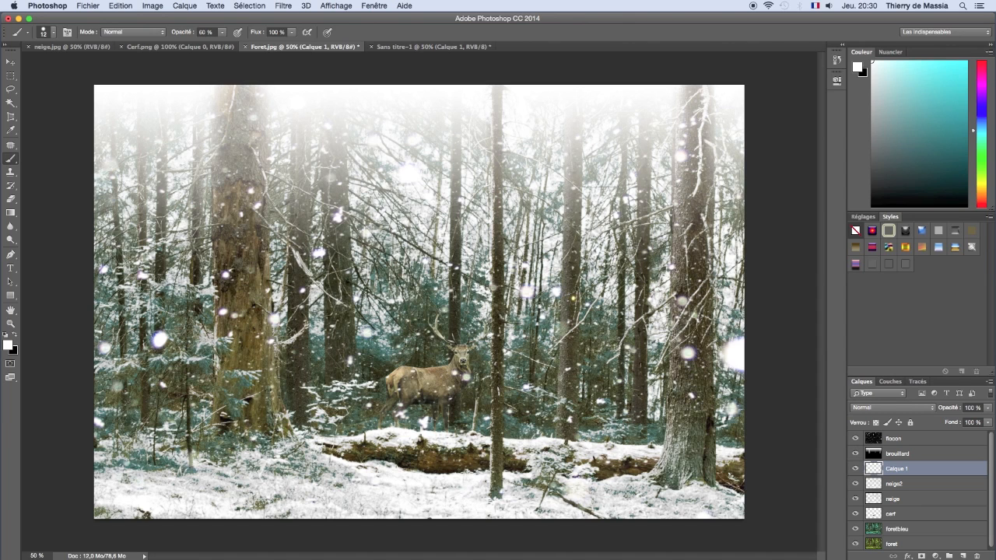
# Step: Paint white snow strokes along the bare branches on both sides of the stag on the new layer
pyautogui.moveTo(299, 260); pyautogui.dragTo(340, 302)
pyautogui.moveTo(616, 355)
pyautogui.mouseDown()
pyautogui.moveTo(609, 362)
pyautogui.moveTo(636, 319)
pyautogui.moveTo(655, 311)
pyautogui.mouseUp()
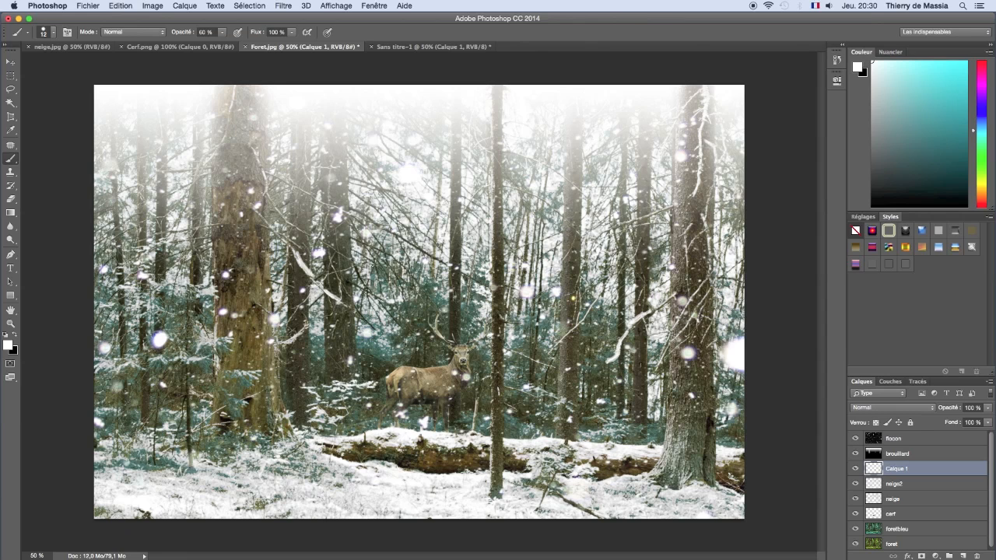
pyautogui.moveTo(297, 253); pyautogui.dragTo(292, 223)
pyautogui.moveTo(563, 338)
pyautogui.mouseDown()
pyautogui.moveTo(554, 347)
pyautogui.moveTo(569, 333)
pyautogui.mouseUp()
# Step: Compare the winter scene with the original foret layer by hiding and reshowing the layers above it, and inspect the stag at 100 %
pyautogui.moveTo(857, 530); pyautogui.dragTo(856, 441)
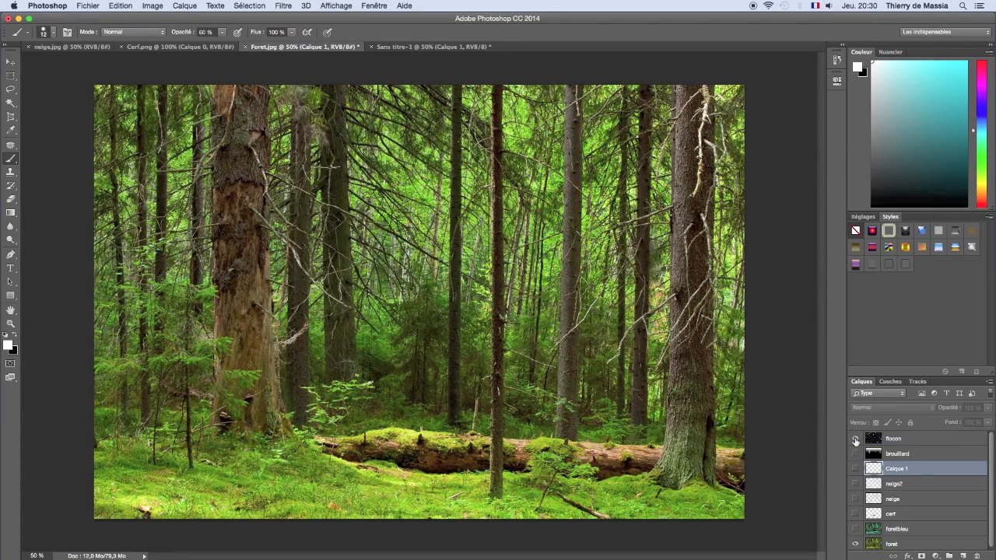
pyautogui.moveTo(856, 440); pyautogui.dragTo(857, 531)
pyautogui.press('z')
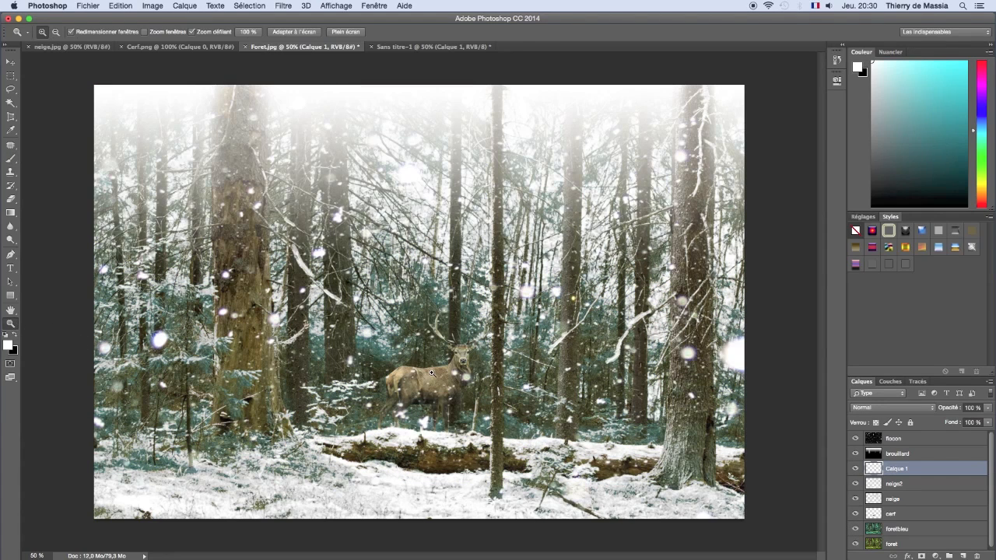
pyautogui.click(432, 373)
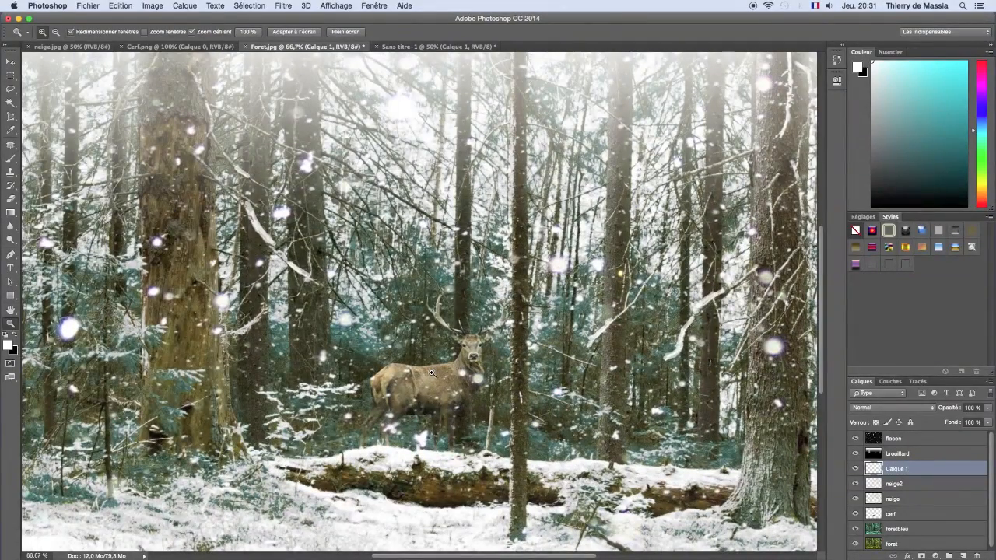
pyautogui.click(432, 373)
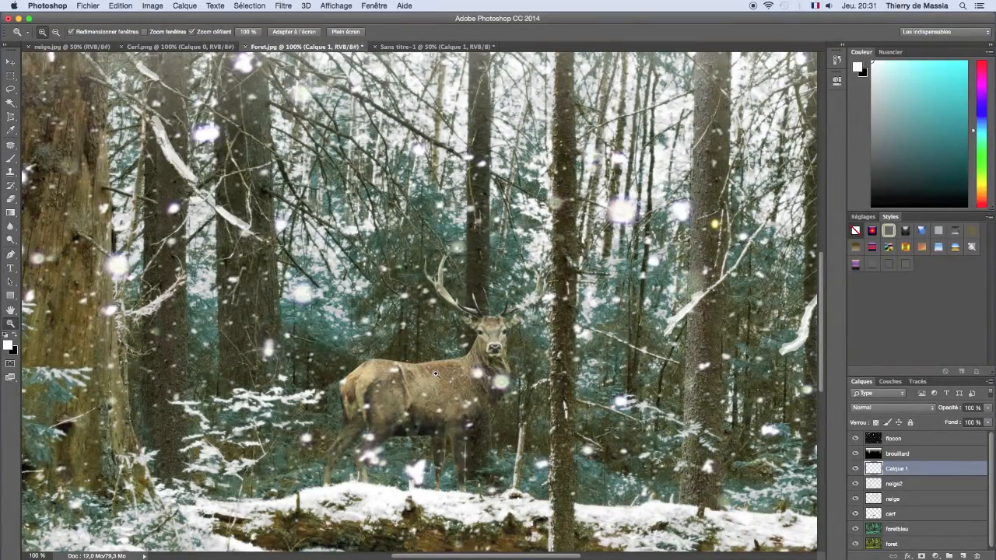